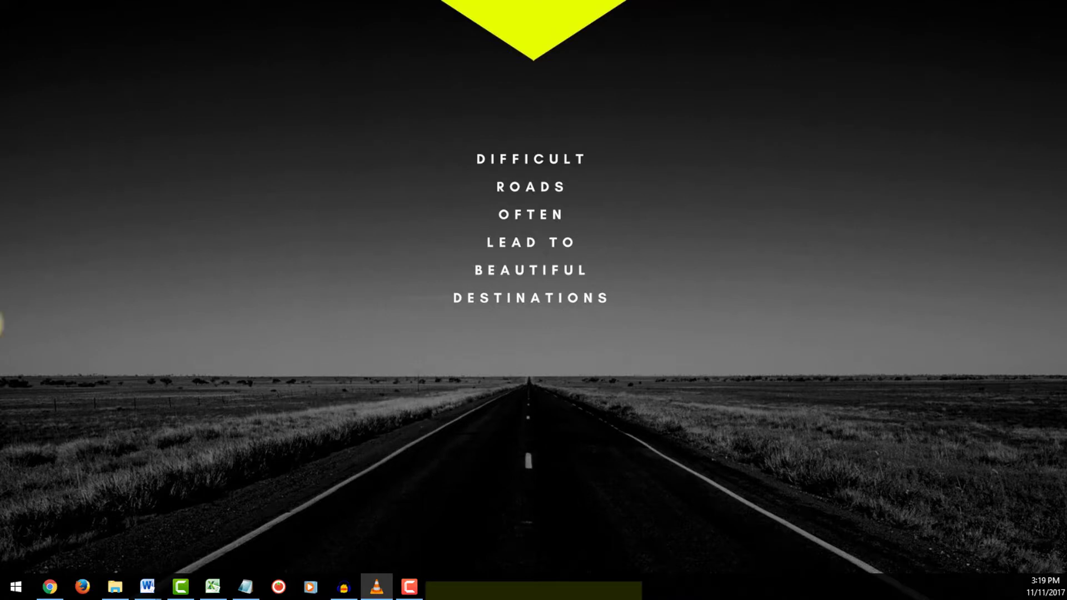
# Step: Expand the WorkFlowy outline's top item and its highlight, copy and using macro steps
pyautogui.click(50, 585)
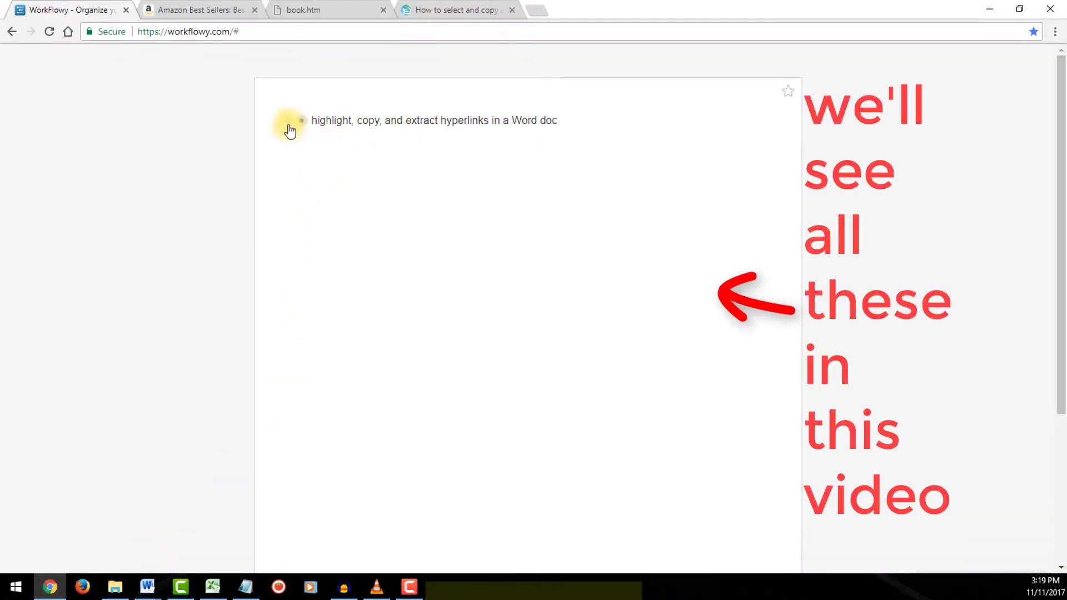
pyautogui.click(289, 127)
pyautogui.click(314, 137)
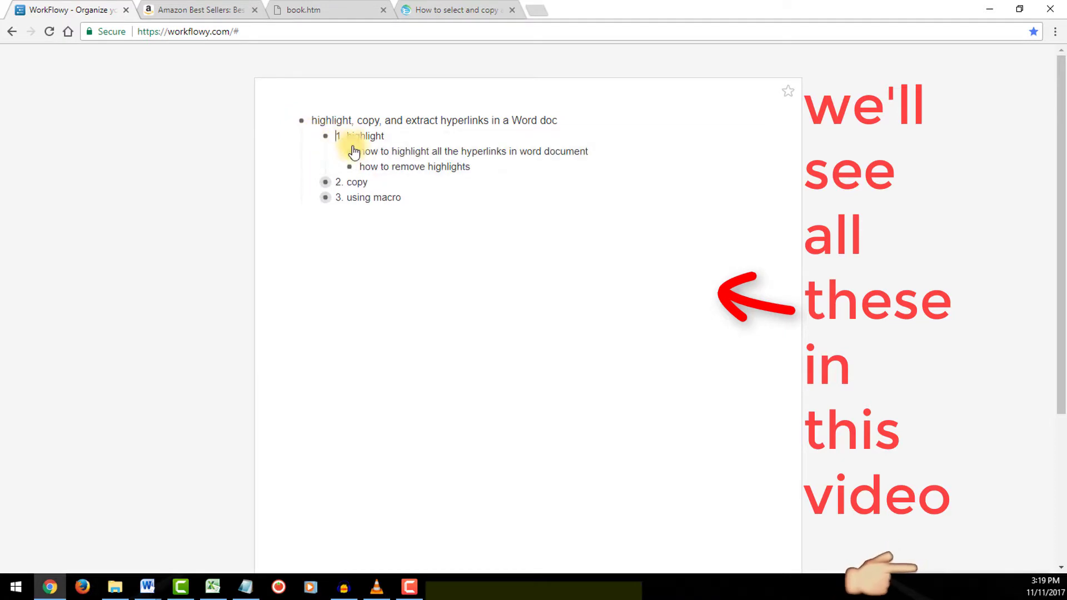
pyautogui.moveTo(350, 182)
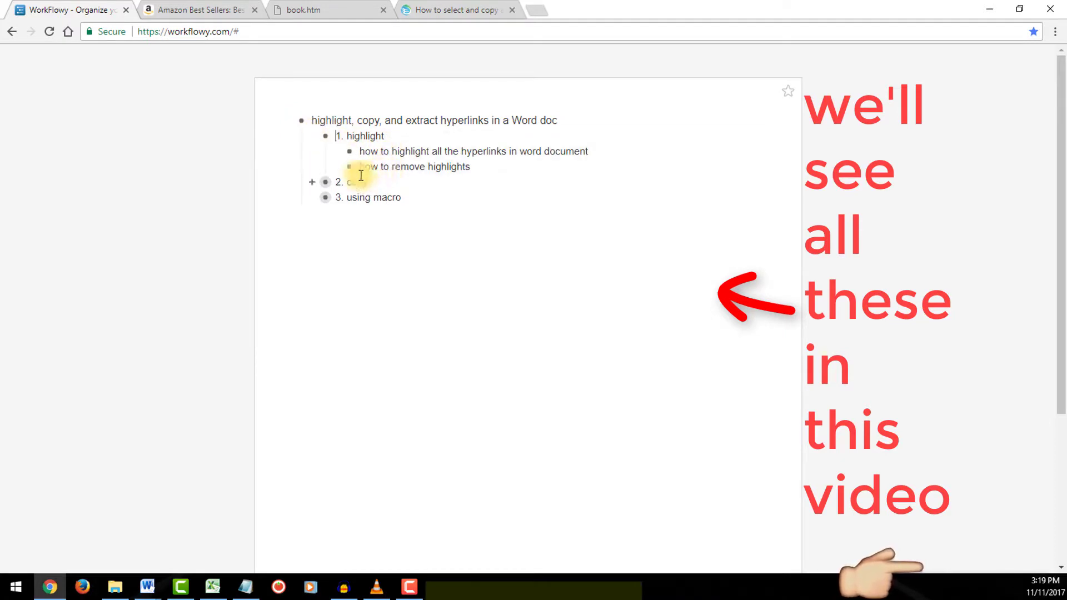
pyautogui.click(313, 182)
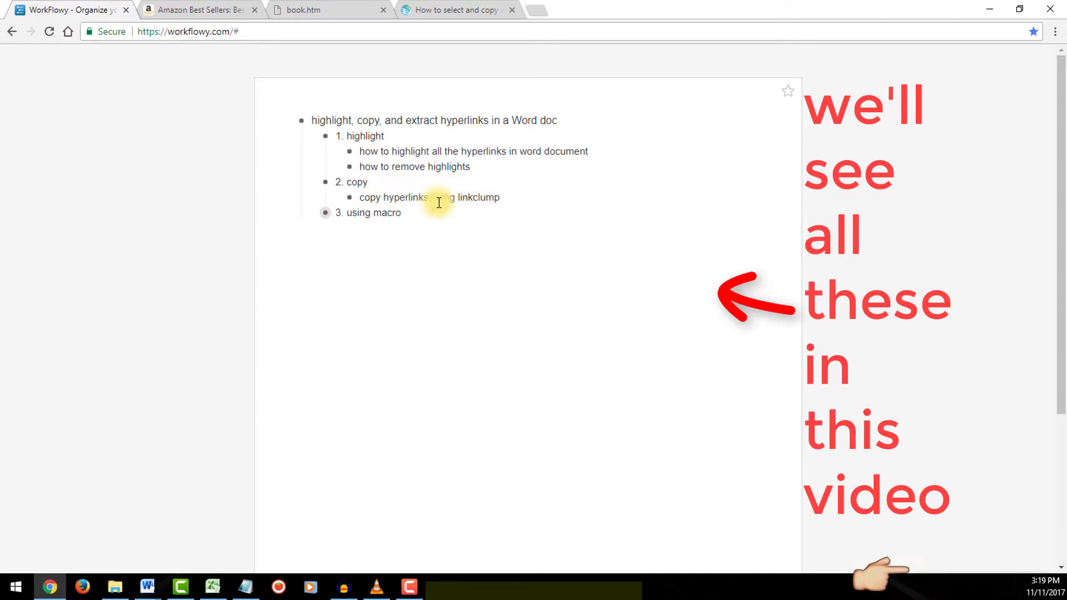
pyautogui.click(500, 198)
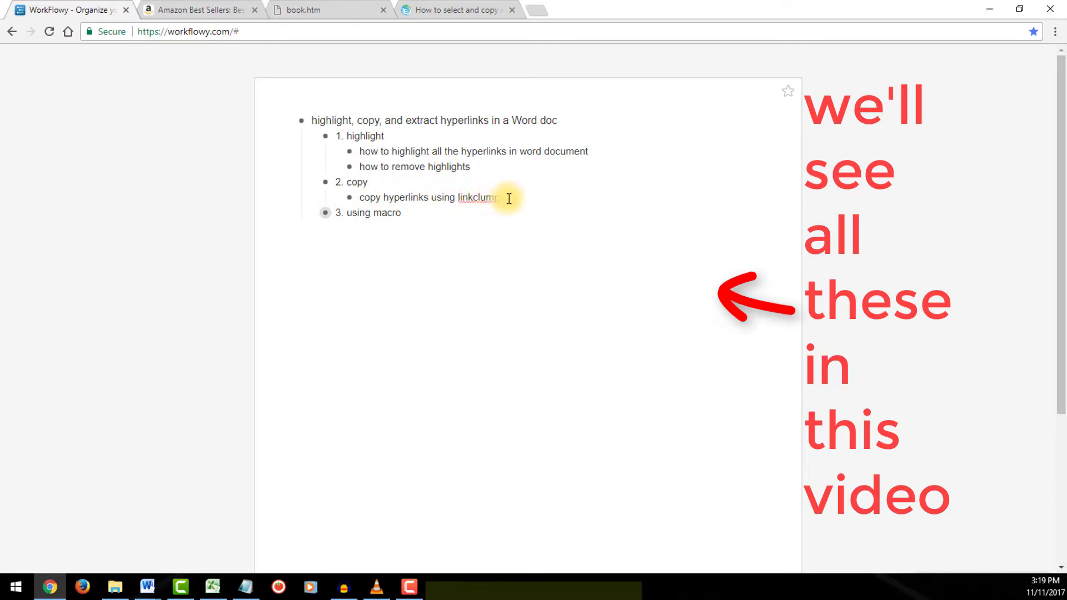
pyautogui.click(312, 219)
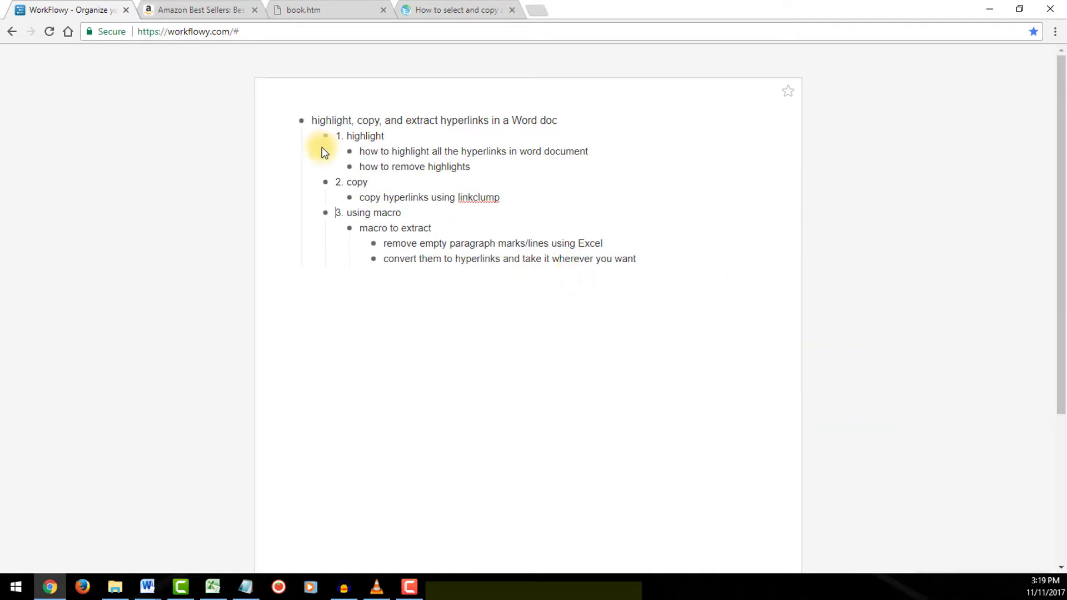
pyautogui.click(209, 6)
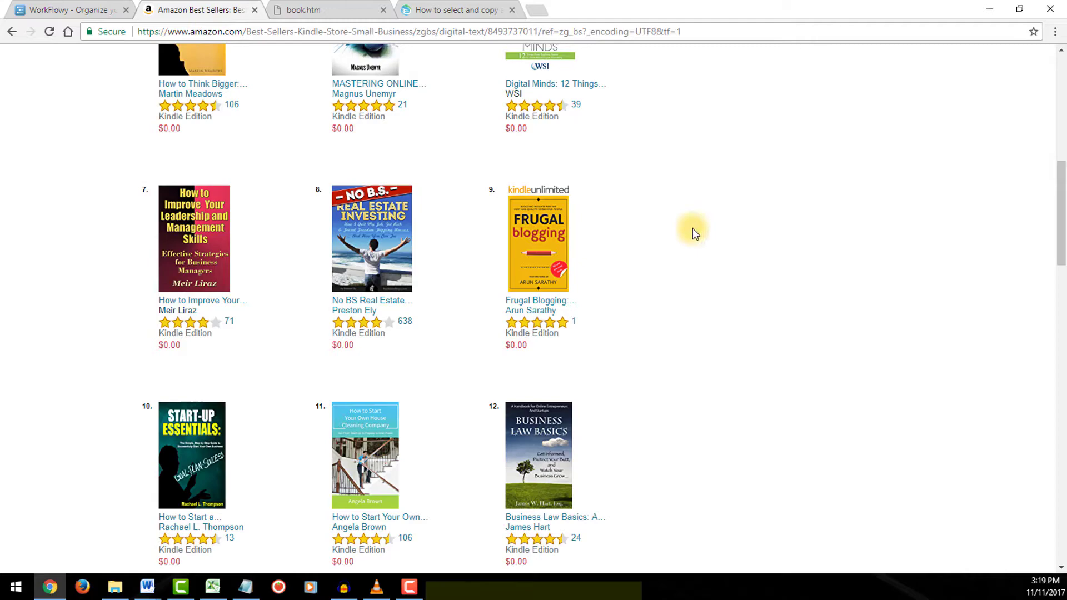
pyautogui.scroll(2, 688, 233)
pyautogui.scroll(5, 686, 237)
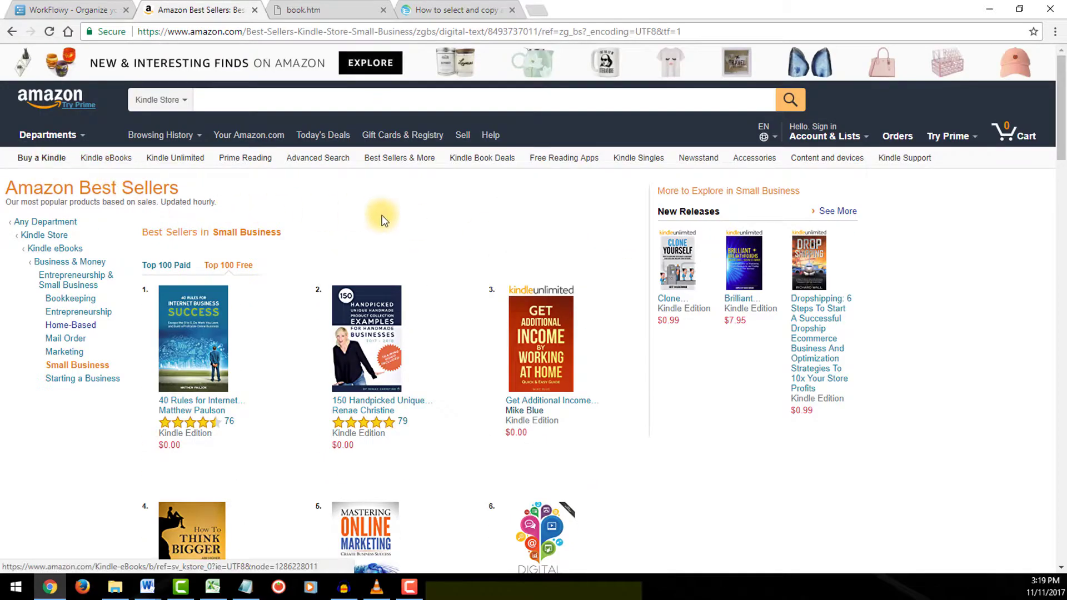
pyautogui.scroll(-2, 460, 222)
pyautogui.scroll(-2, 459, 223)
pyautogui.scroll(-2, 591, 245)
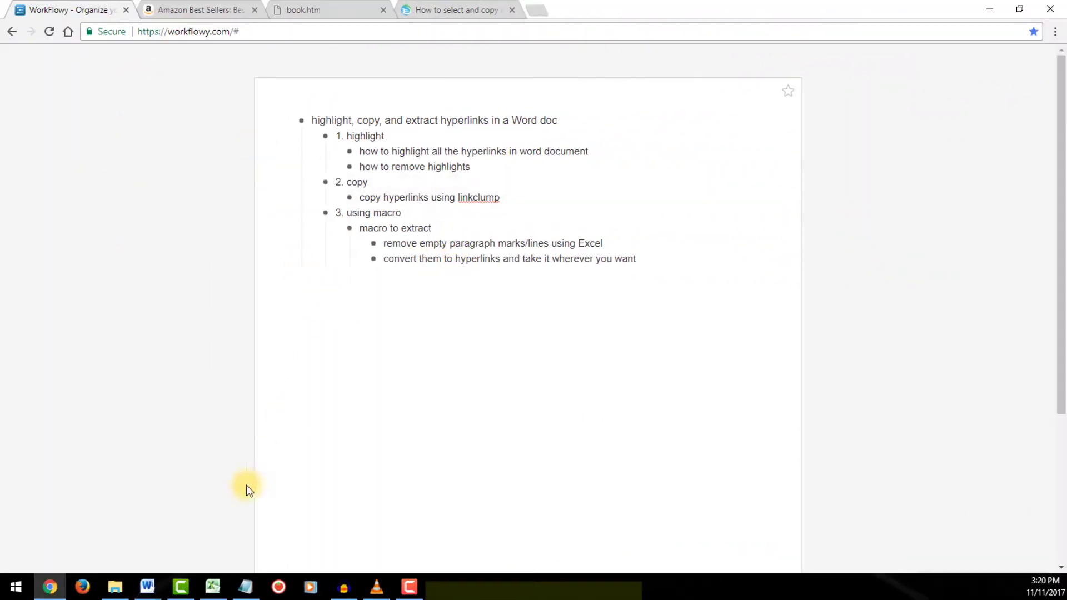
# Step: Bring book.docx forward at page 126, glance at the outline, then return to the book
pyautogui.moveTo(148, 587)
pyautogui.click(83, 523)
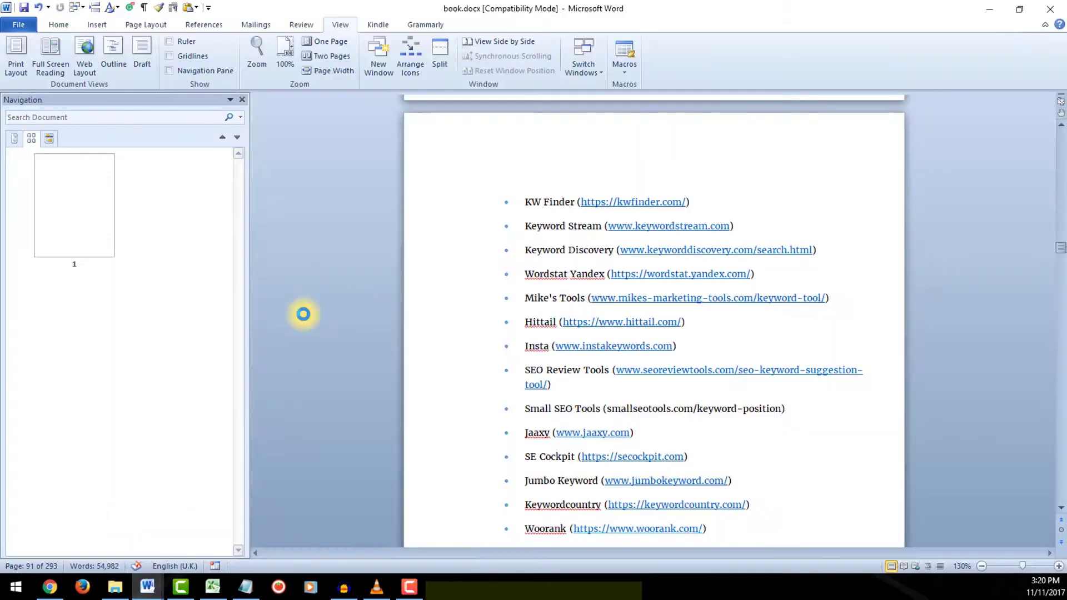
pyautogui.scroll(-7, 621, 246)
pyautogui.scroll(-3, 534, 245)
pyautogui.scroll(-7, 351, 218)
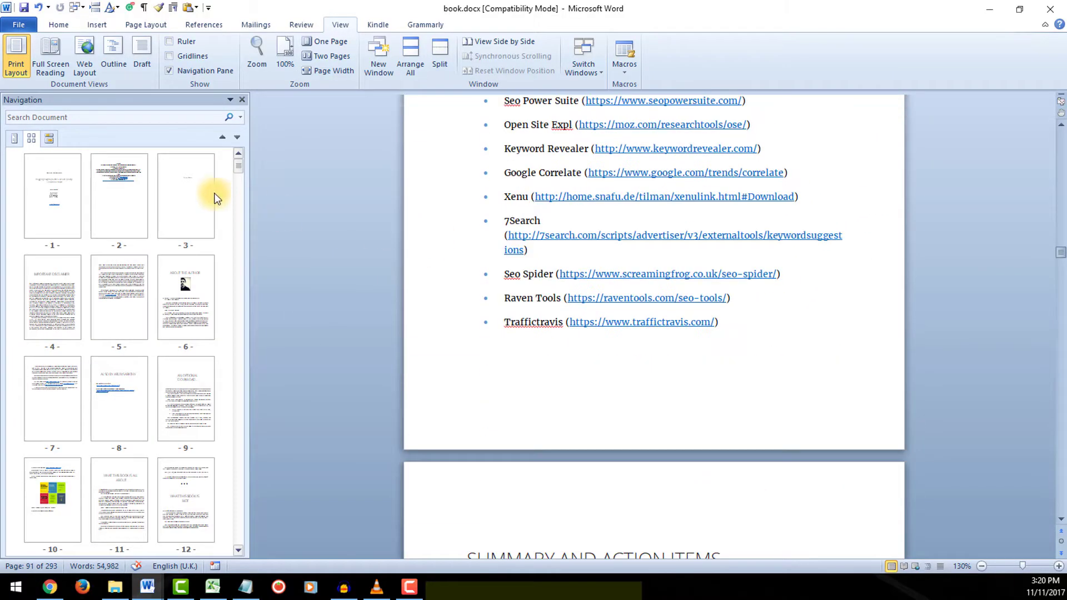
pyautogui.moveTo(241, 167); pyautogui.dragTo(237, 323)
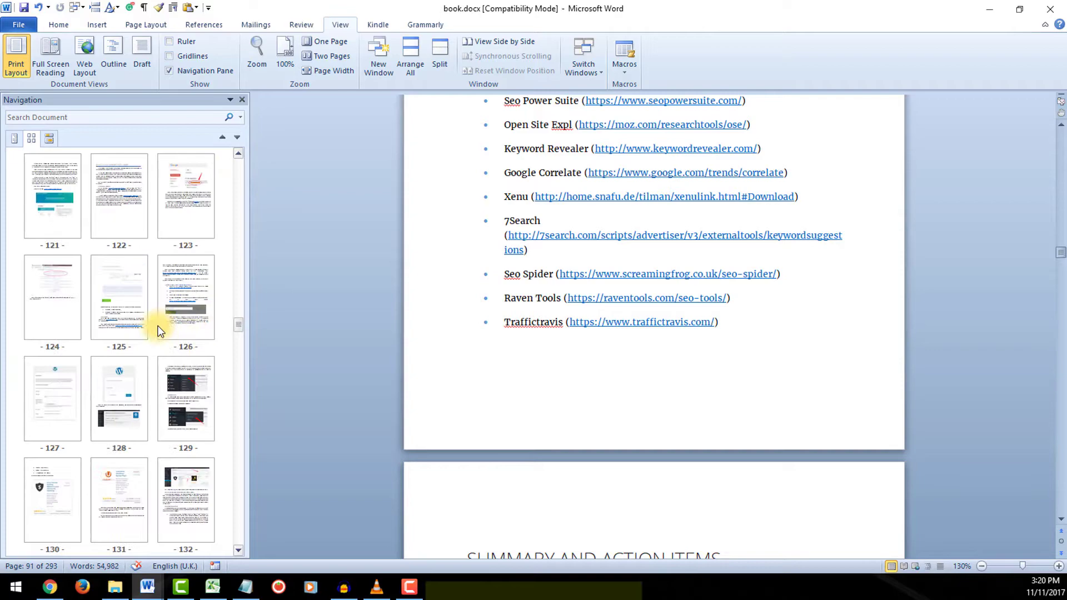
pyautogui.scroll(-1, 160, 331)
pyautogui.click(203, 277)
pyautogui.scroll(-3, 572, 255)
pyautogui.scroll(-3, 574, 251)
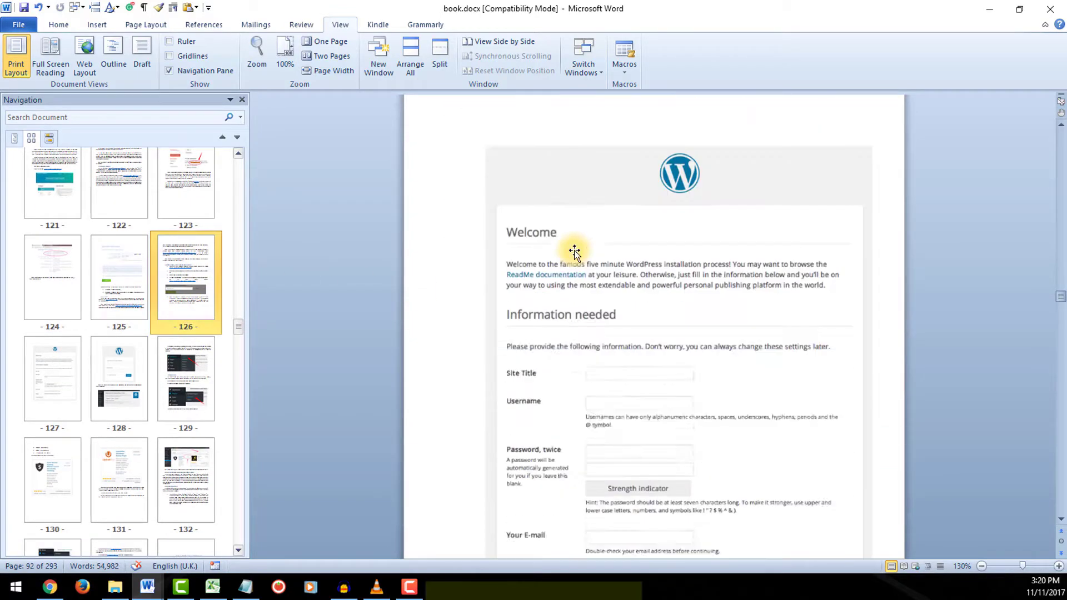
pyautogui.scroll(-5, 575, 253)
pyautogui.scroll(-5, 573, 256)
pyautogui.scroll(-5, 572, 255)
pyautogui.scroll(-5, 567, 261)
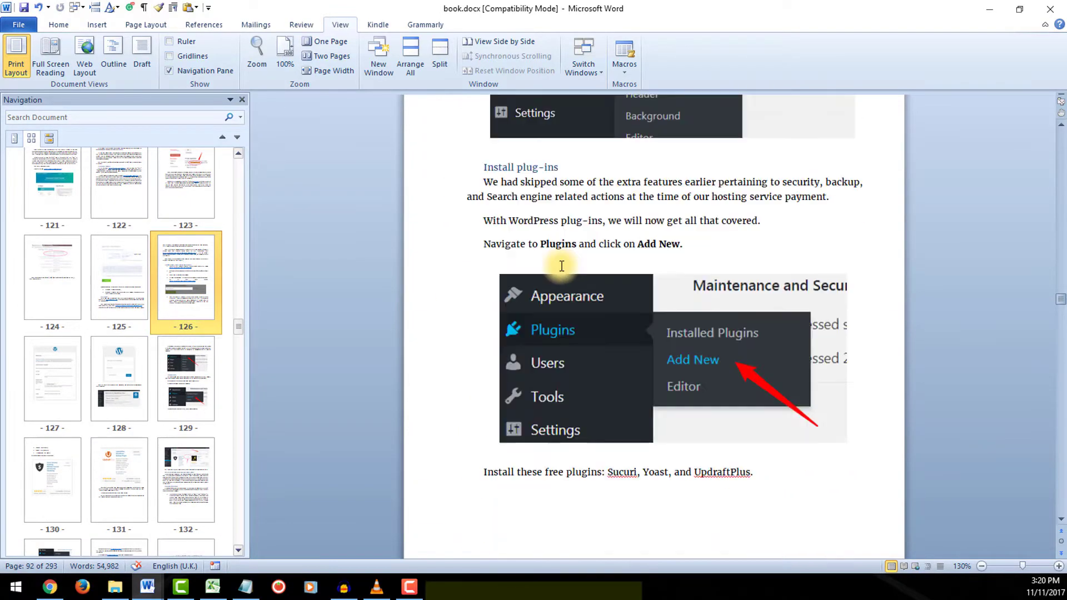
pyautogui.scroll(-5, 557, 267)
pyautogui.scroll(-5, 555, 267)
pyautogui.scroll(-5, 555, 268)
pyautogui.scroll(-5, 533, 270)
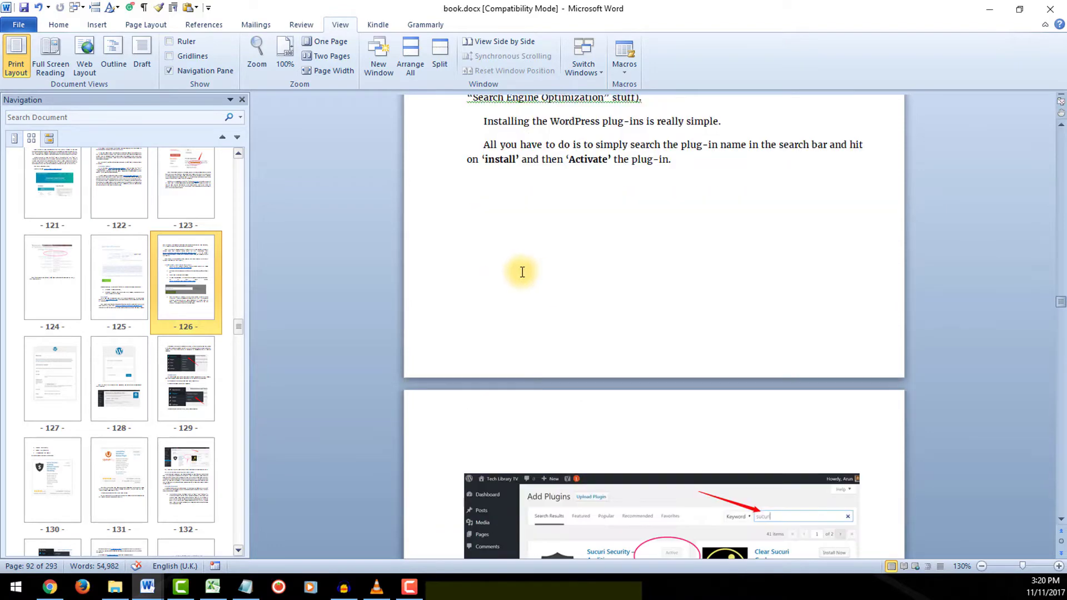
pyautogui.scroll(-5, 522, 273)
pyautogui.scroll(-2, 338, 339)
pyautogui.click(49, 587)
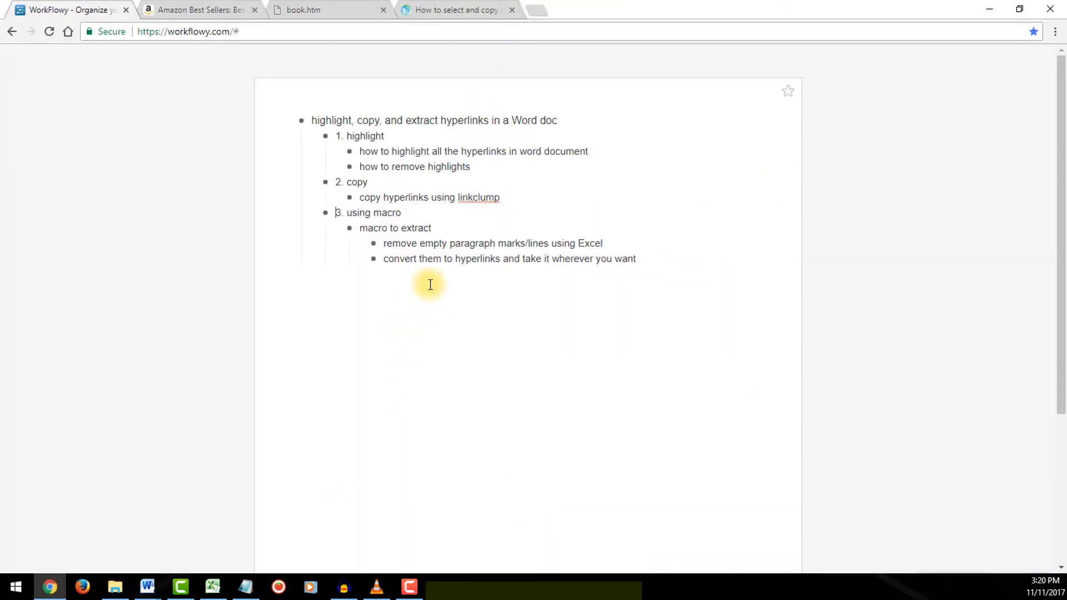
pyautogui.moveTo(146, 588)
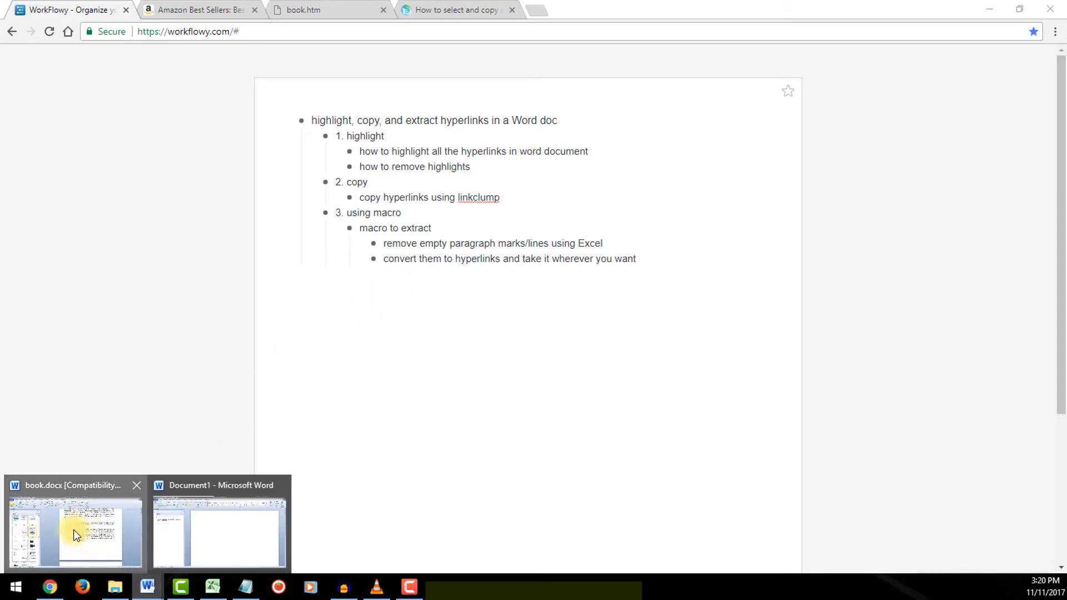
pyautogui.click(74, 529)
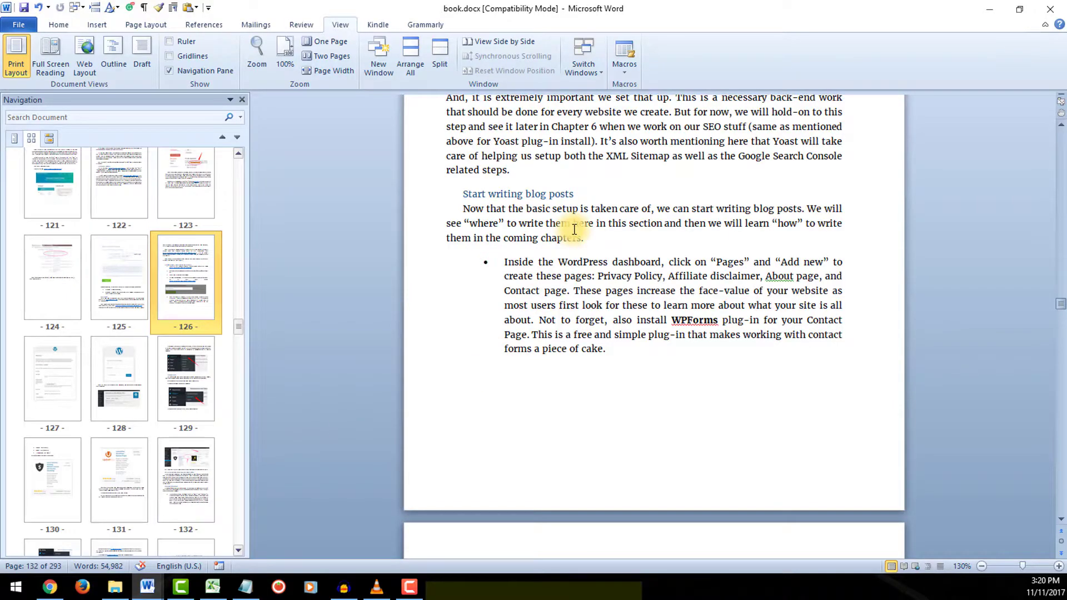
# Step: Set the Find search to single-underlined text, replacing the old format criterion
pyautogui.hotkey('ctrl', 'g')
pyautogui.click(371, 234)
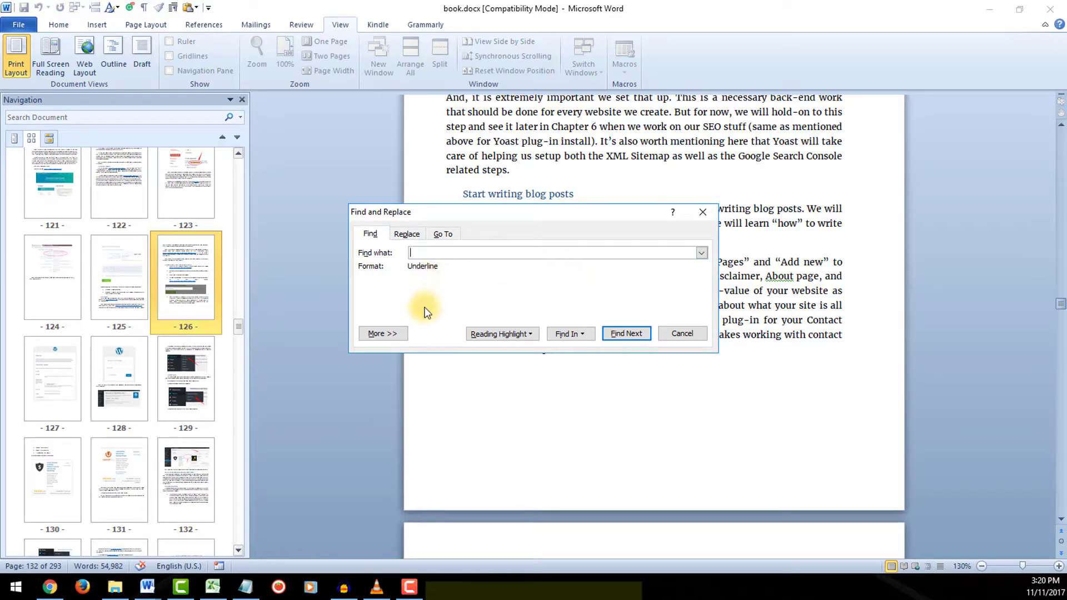
pyautogui.click(396, 334)
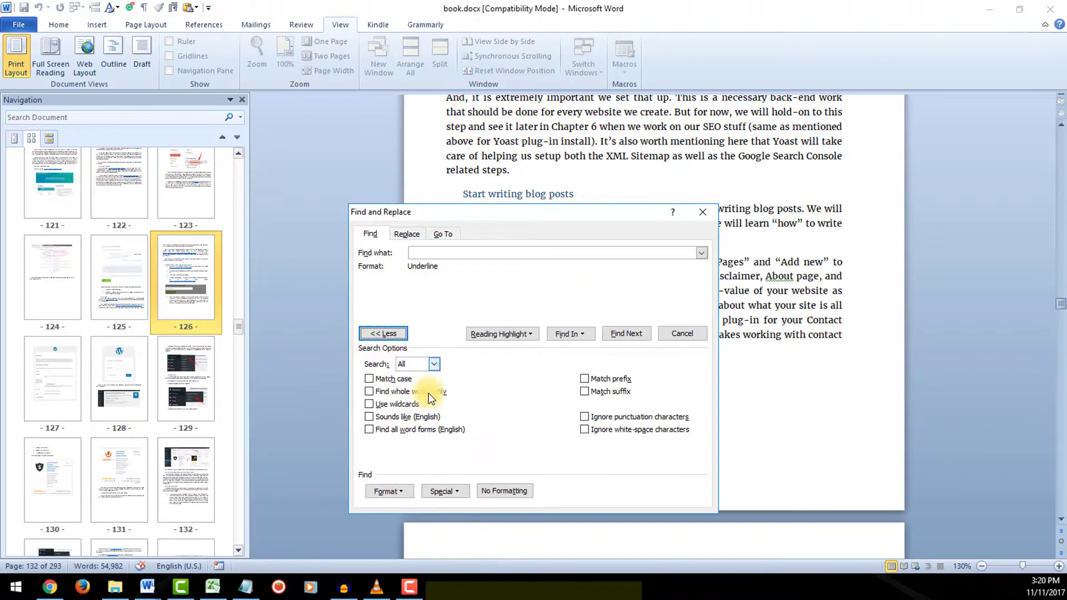
pyautogui.click(493, 495)
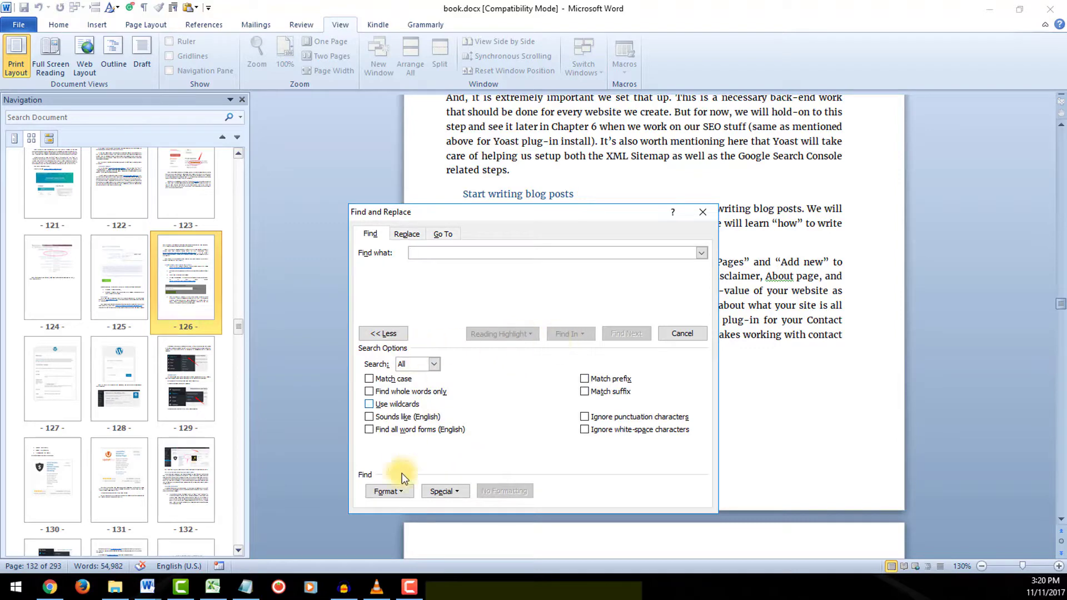
pyautogui.click(400, 489)
pyautogui.click(394, 381)
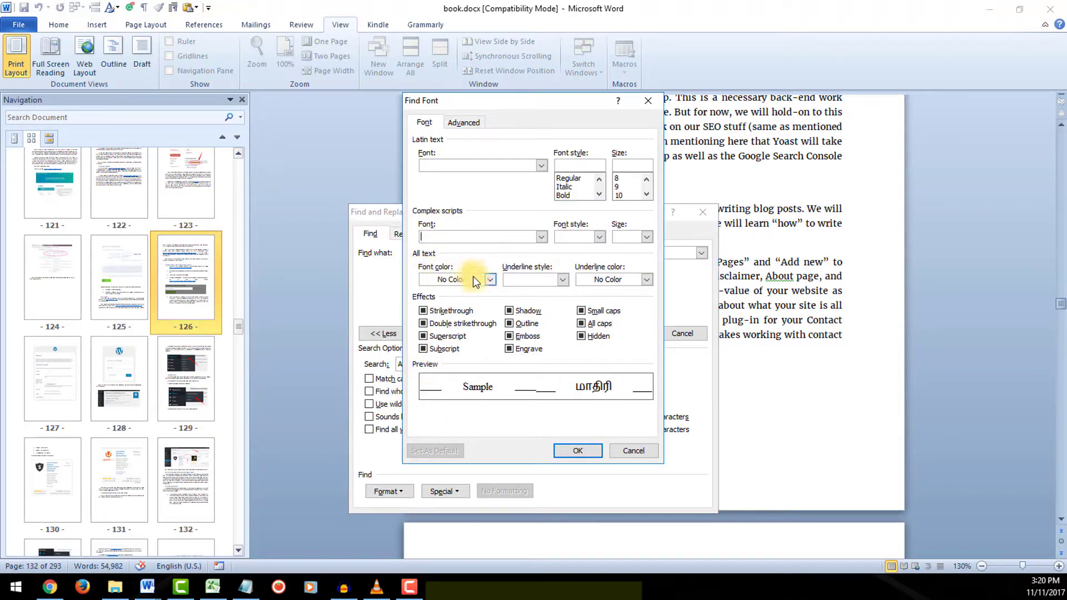
pyautogui.click(558, 281)
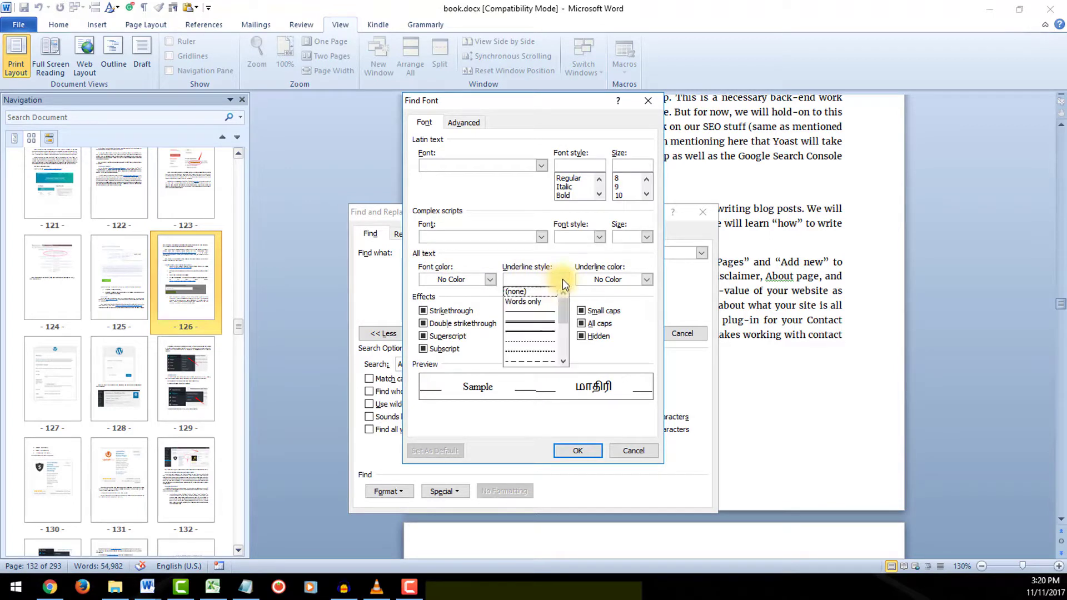
pyautogui.click(545, 311)
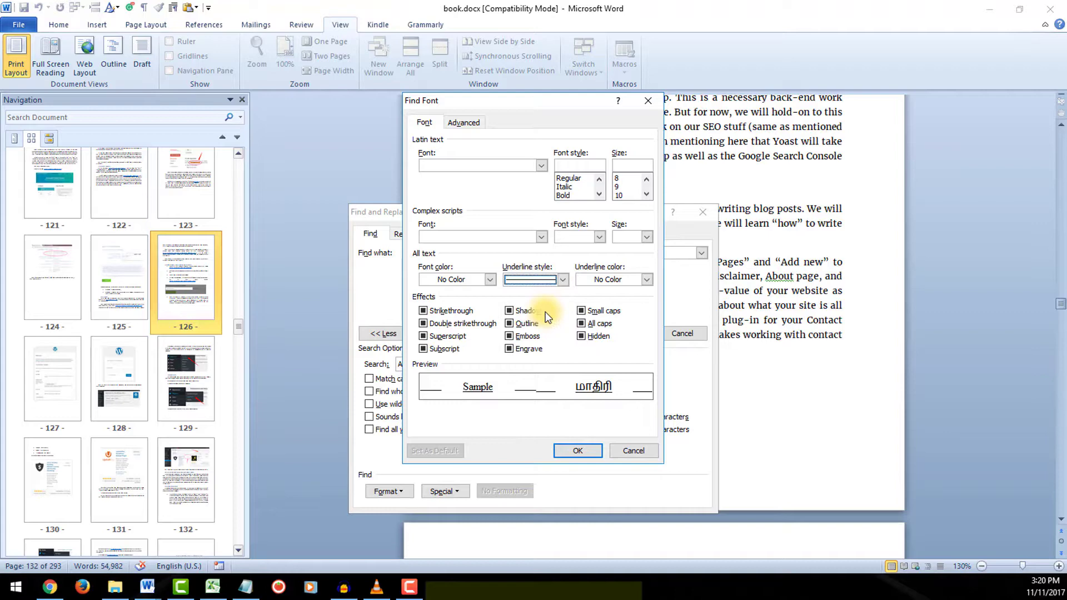
pyautogui.click(589, 451)
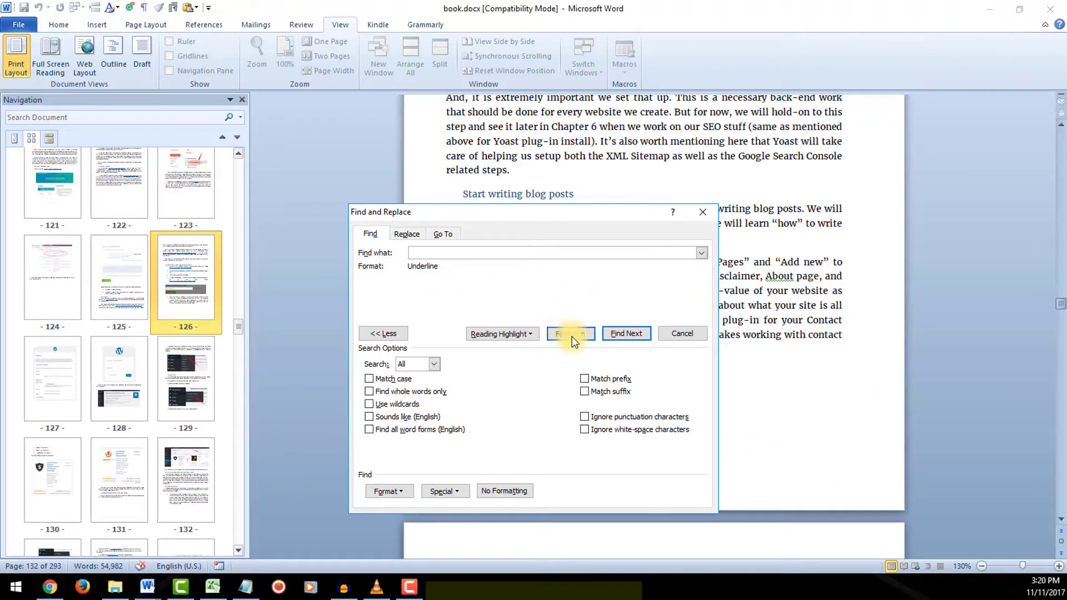
# Step: Find all underlined items in the main document and highlight all 539 of them
pyautogui.click(576, 347)
pyautogui.click(525, 335)
pyautogui.click(519, 350)
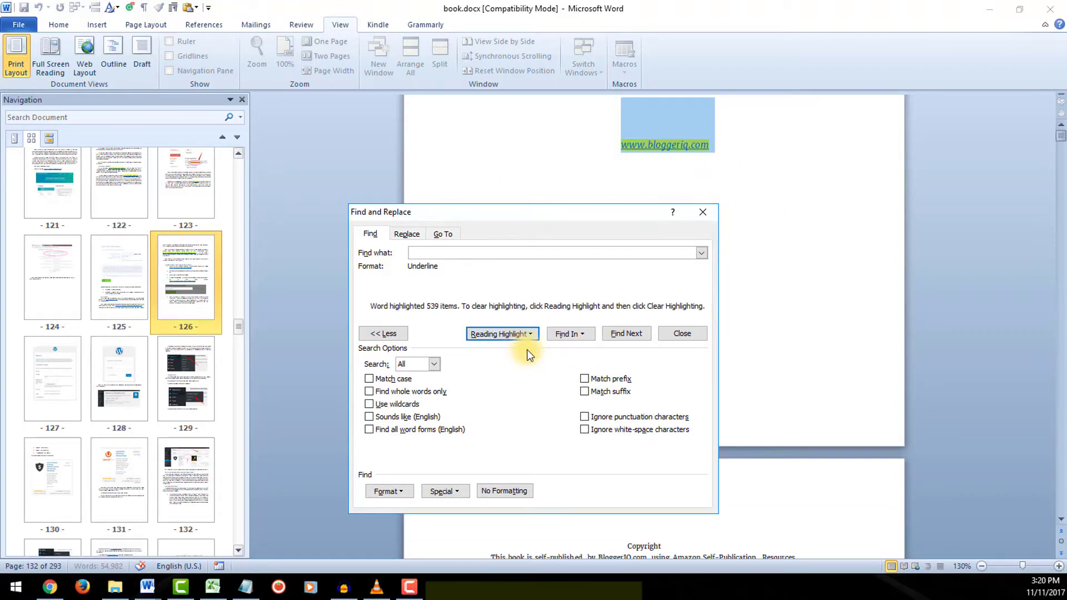
pyautogui.click(680, 335)
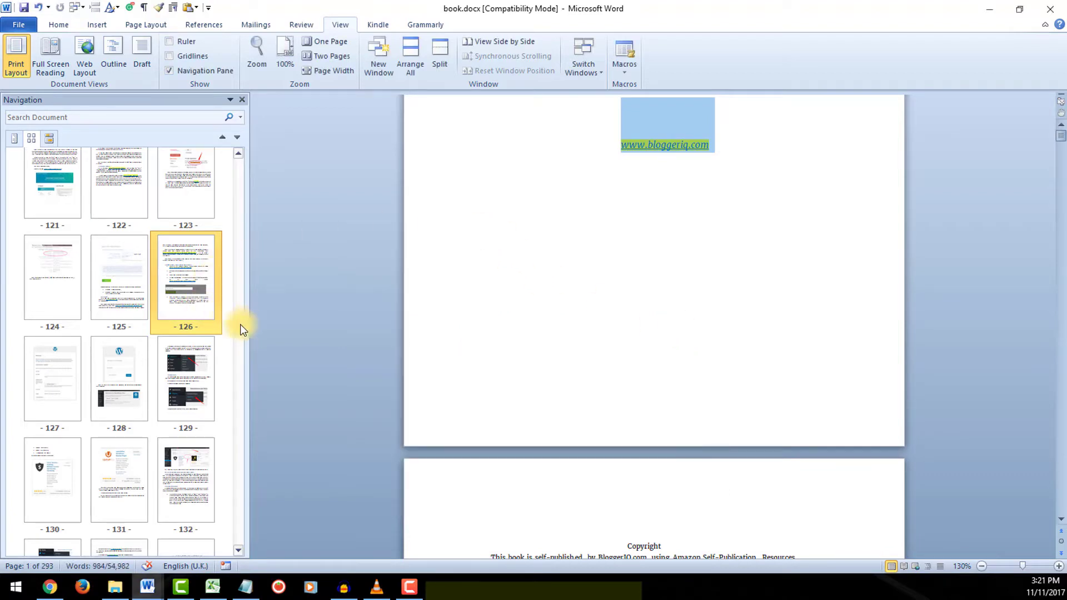
pyautogui.click(113, 277)
pyautogui.click(50, 273)
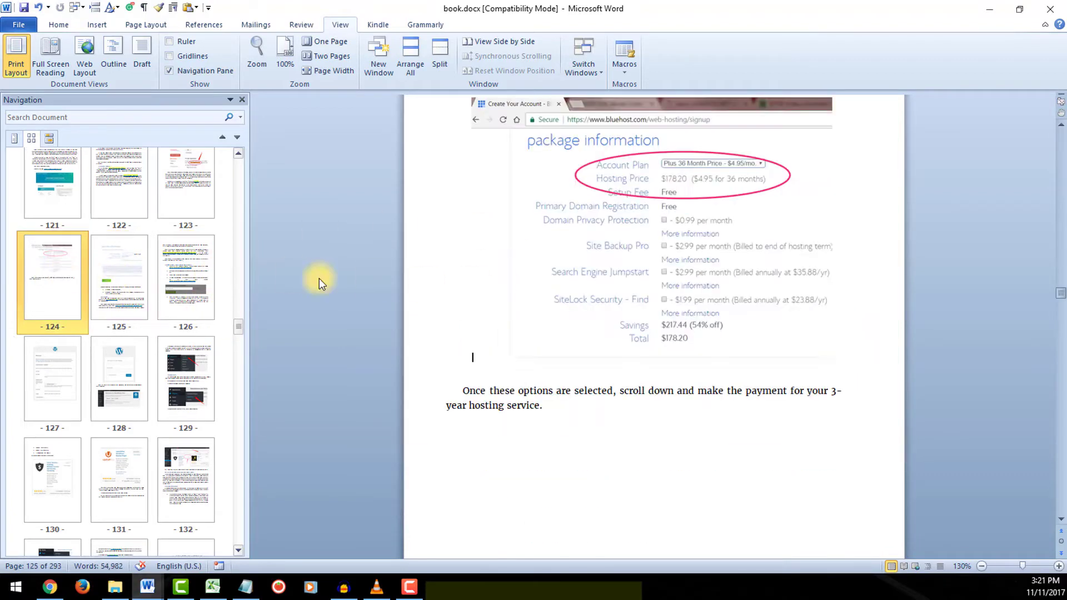
pyautogui.click(165, 483)
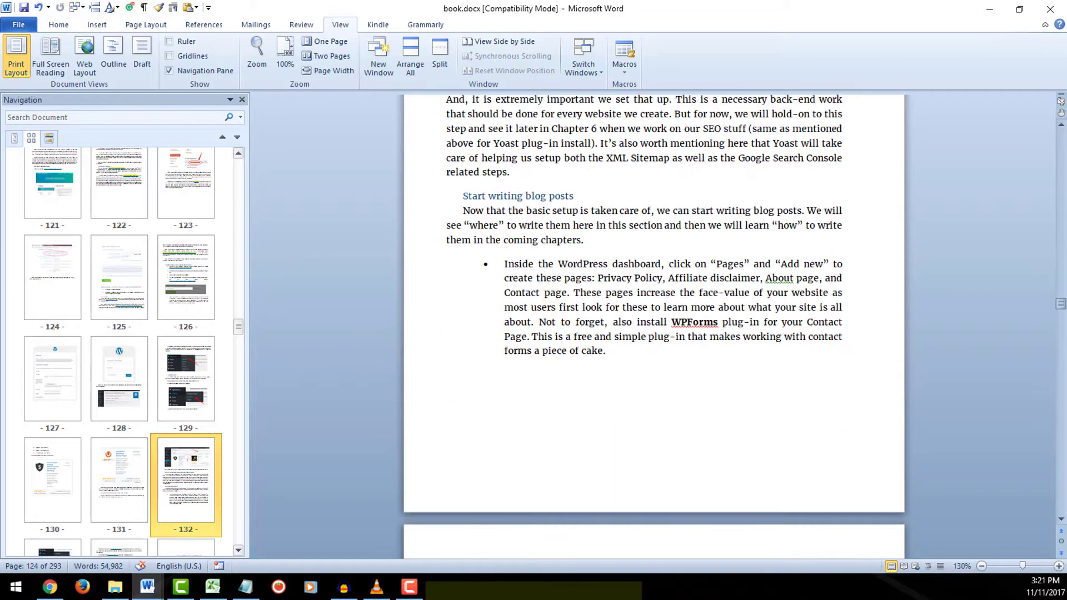
pyautogui.click(376, 587)
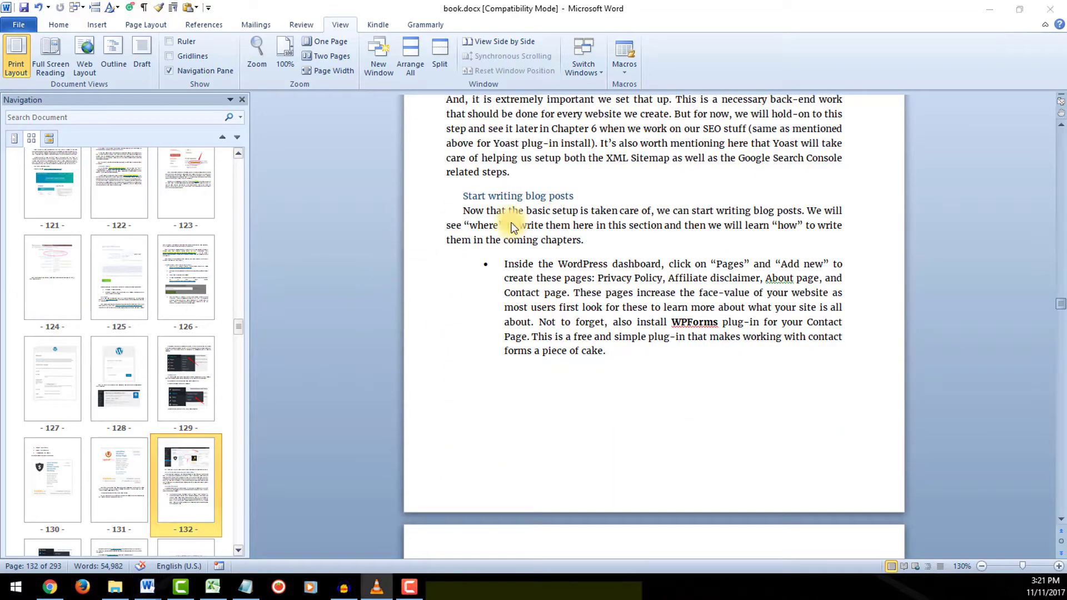
pyautogui.scroll(-1, 512, 227)
pyautogui.scroll(-5, 561, 253)
pyautogui.scroll(-9, 583, 250)
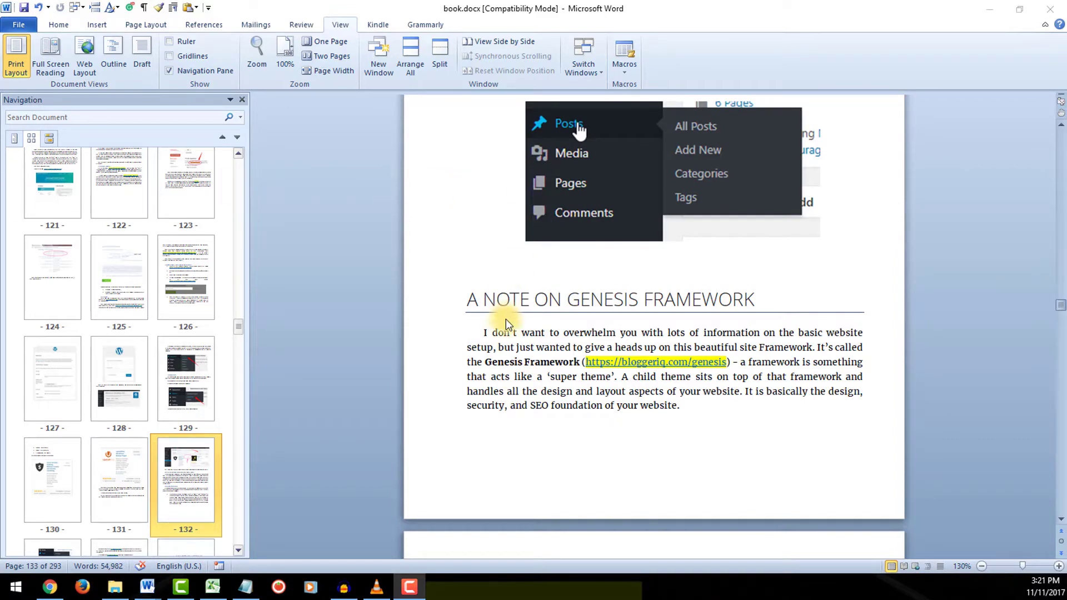
pyautogui.scroll(-9, 626, 333)
pyautogui.scroll(-7, 634, 286)
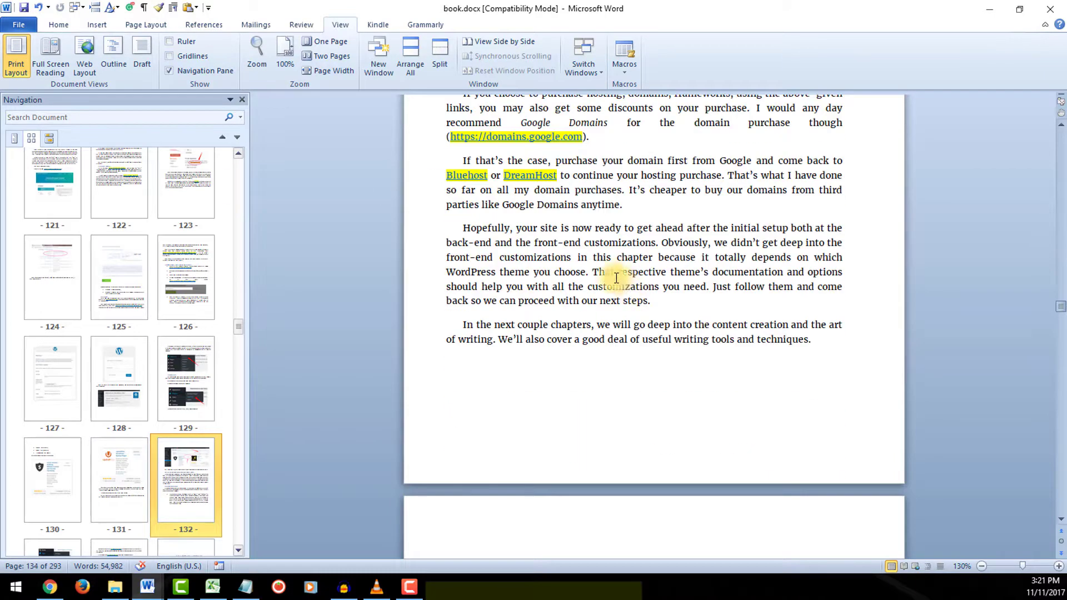
pyautogui.scroll(-5, 583, 267)
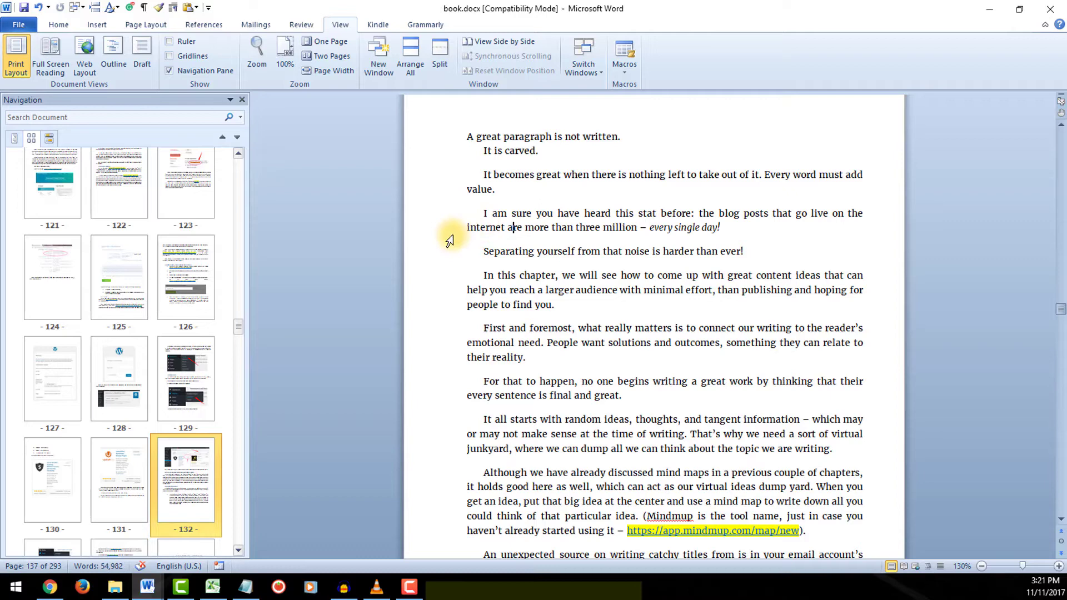
# Step: Clear the yellow reading highlight from the book's links
pyautogui.hotkey('ctrl', 'g')
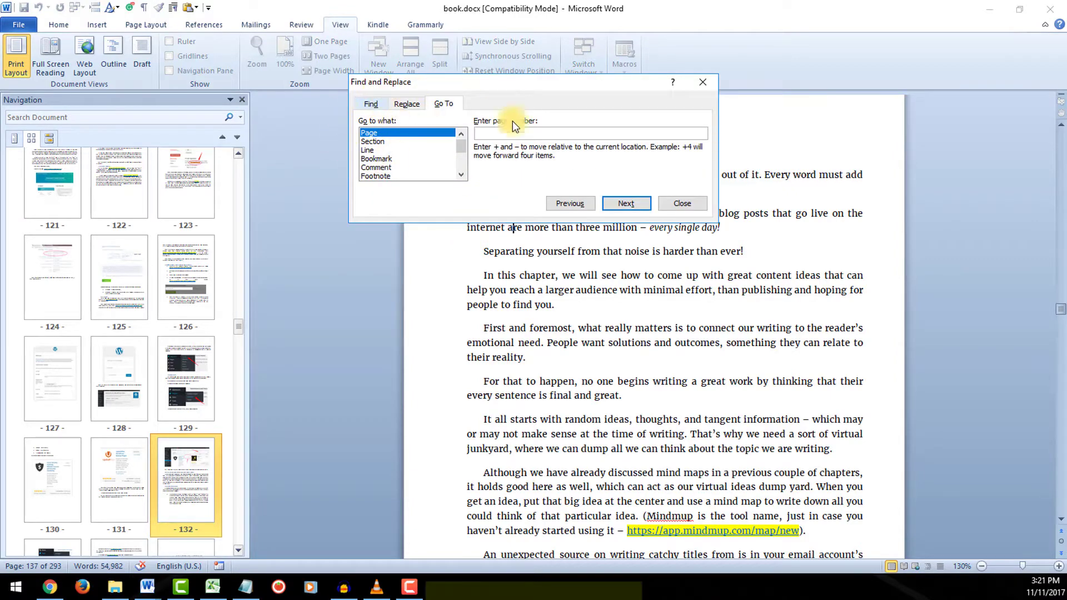
pyautogui.click(371, 104)
pyautogui.click(517, 204)
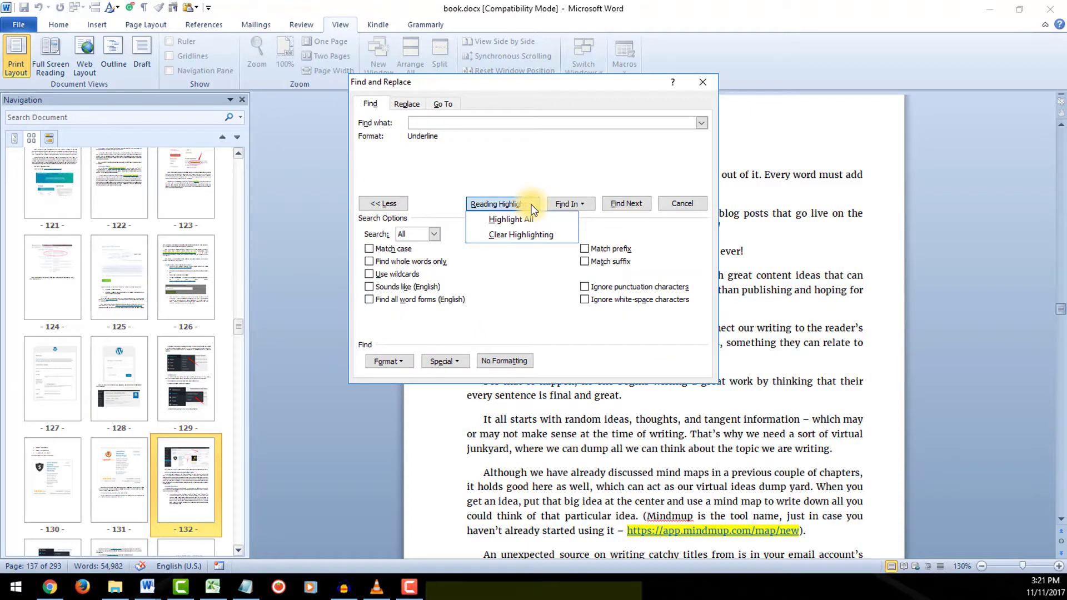
pyautogui.click(523, 236)
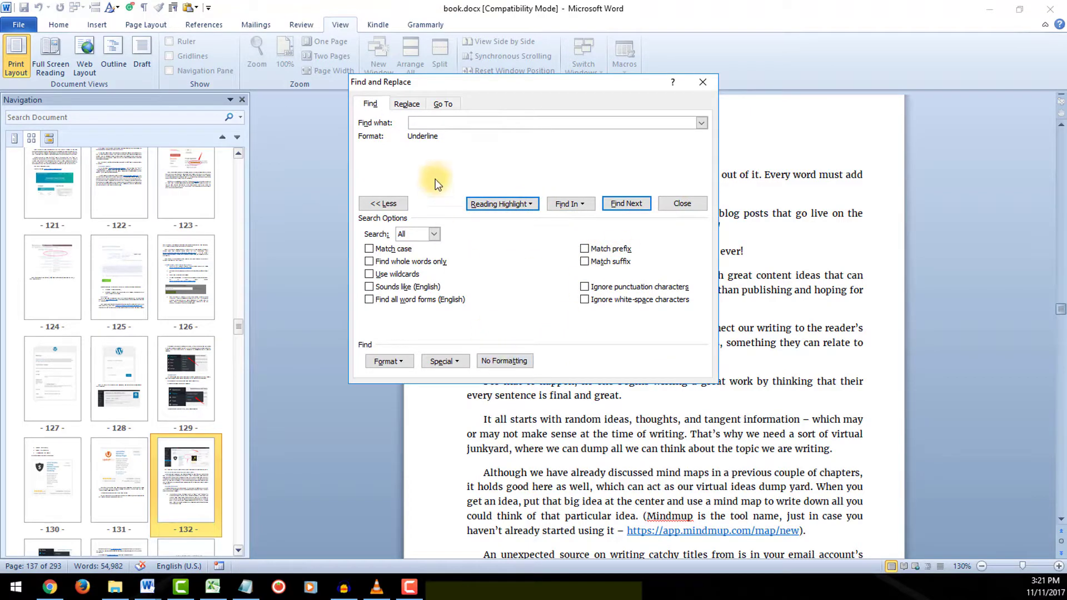
# Step: Remove the underline format criterion and close Find and Replace
pyautogui.click(505, 360)
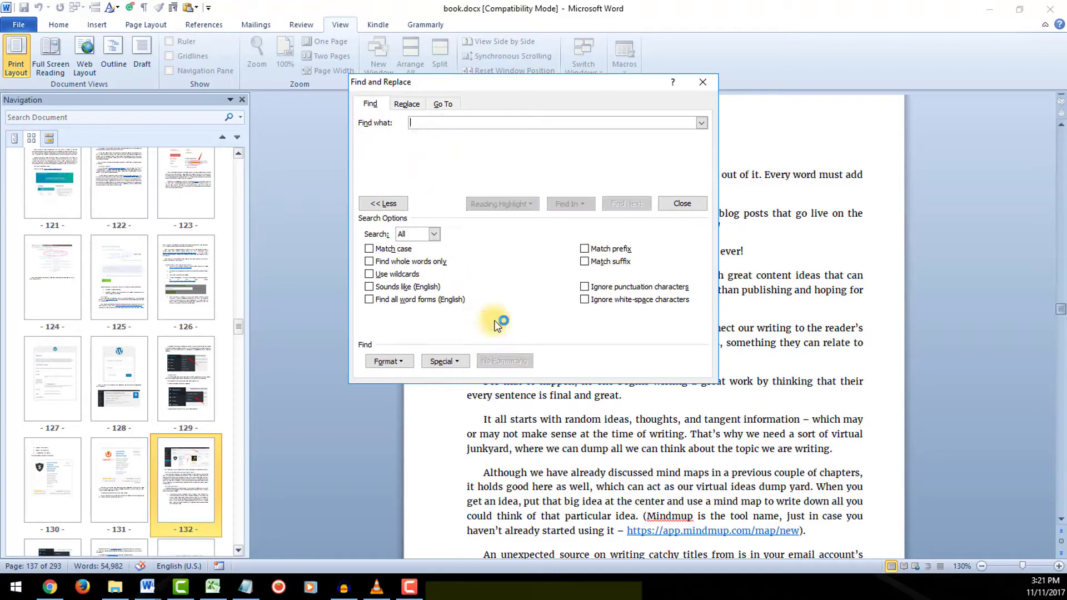
pyautogui.click(383, 203)
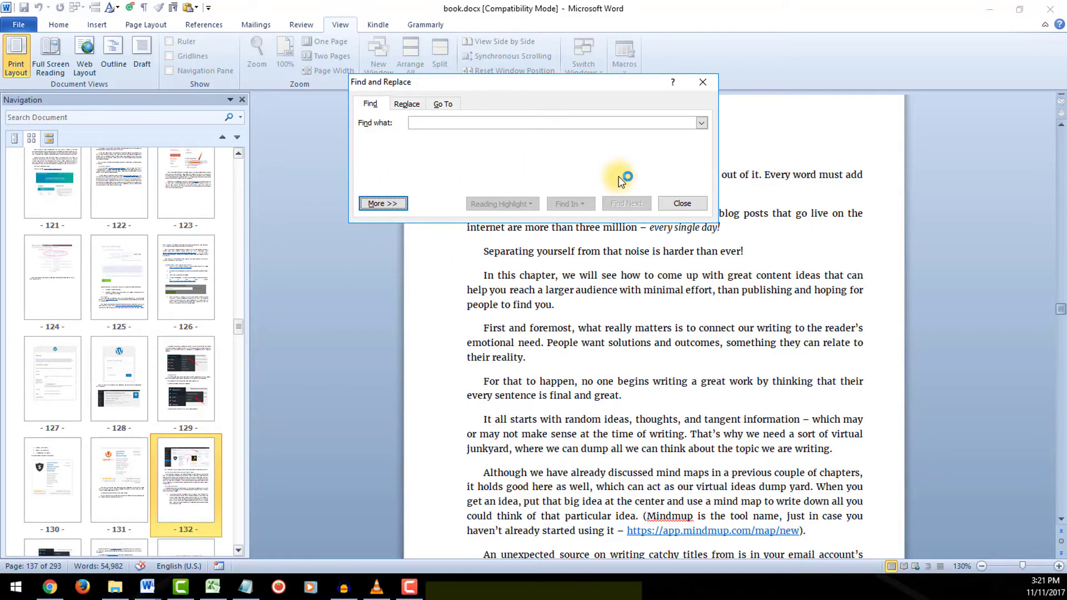
pyautogui.click(677, 203)
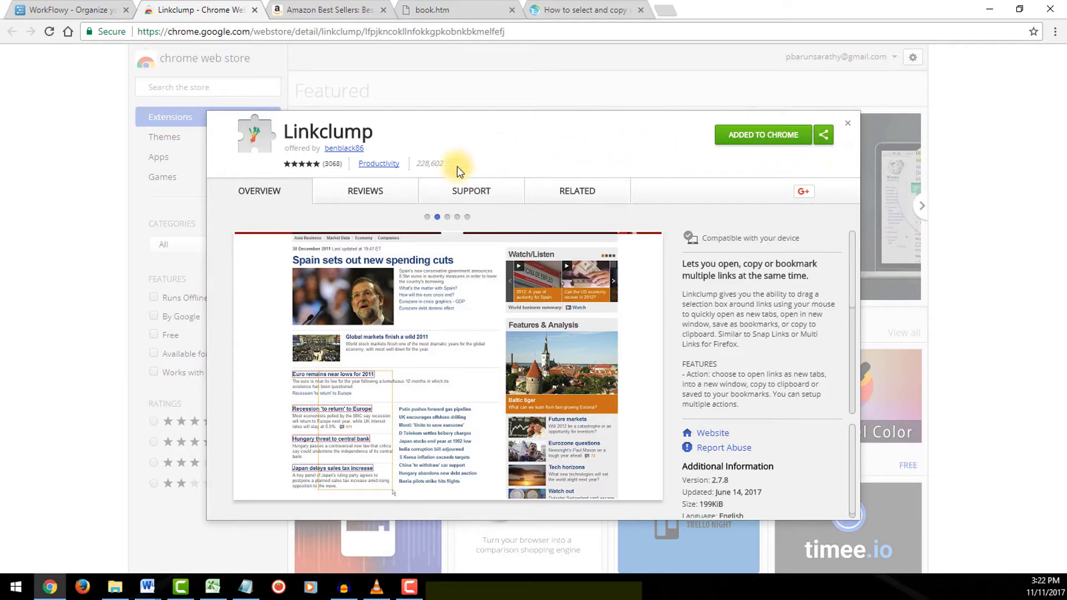
# Step: Switch back to book.docx in Word and bring up its File menu
pyautogui.click(148, 588)
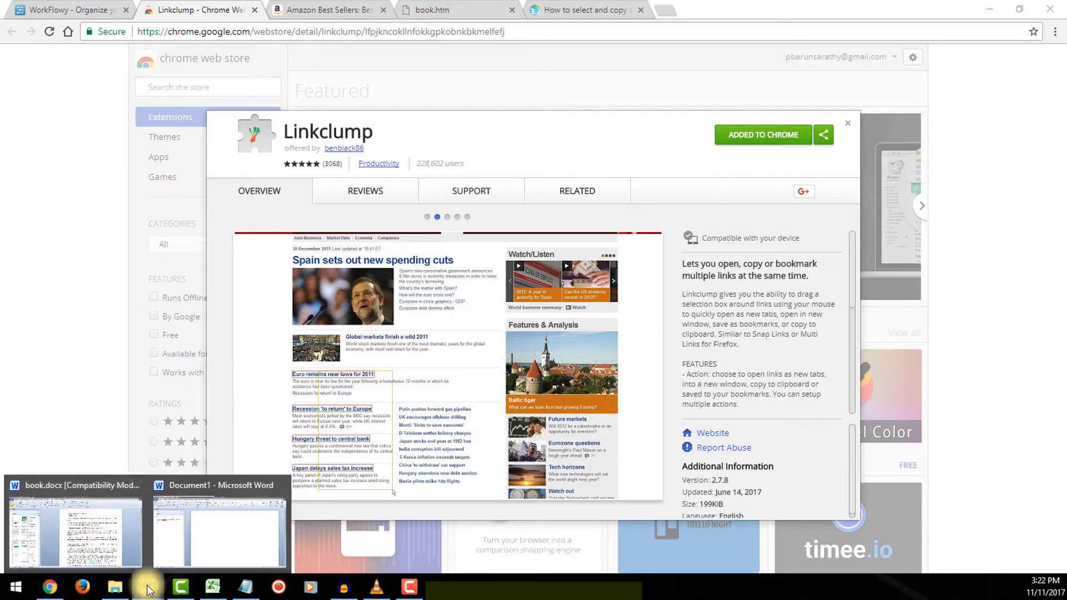
pyautogui.click(100, 522)
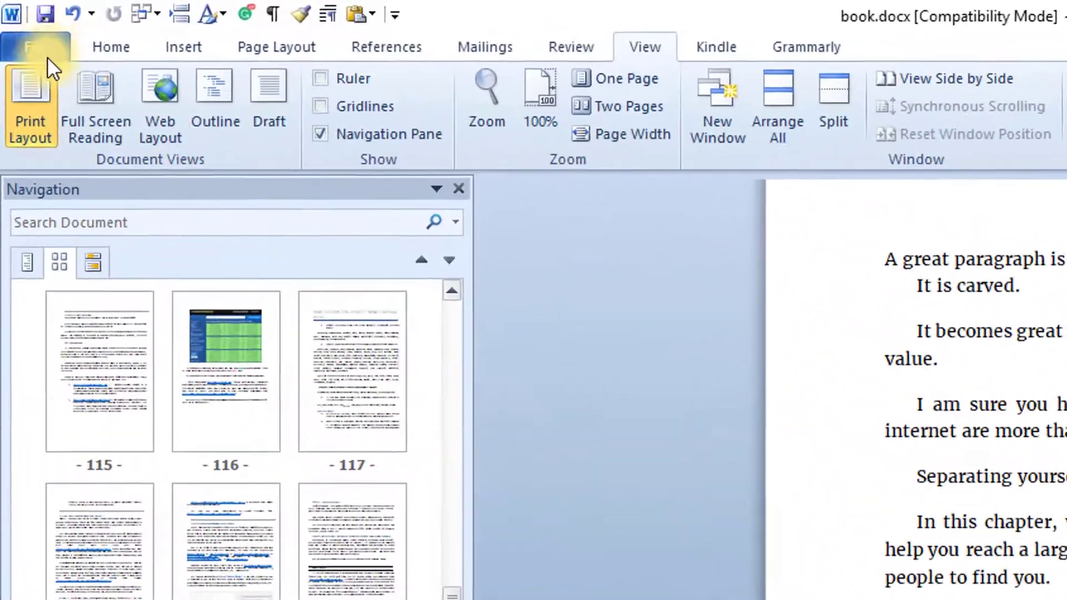
pyautogui.click(35, 47)
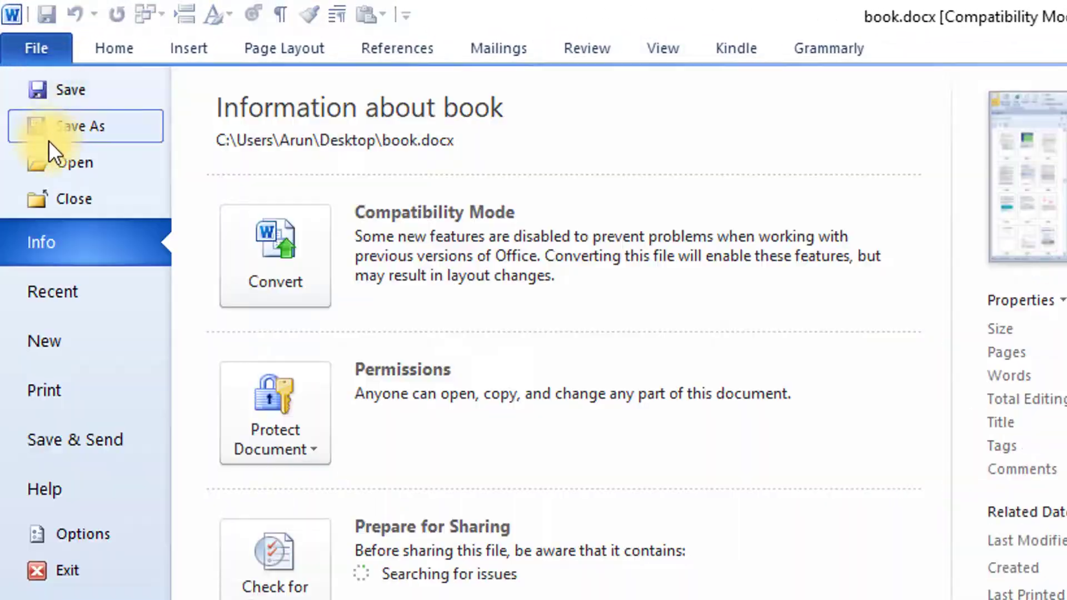
# Step: Save the book as a Web Page (*.htm;*.html) named book.htm
pyautogui.click(85, 130)
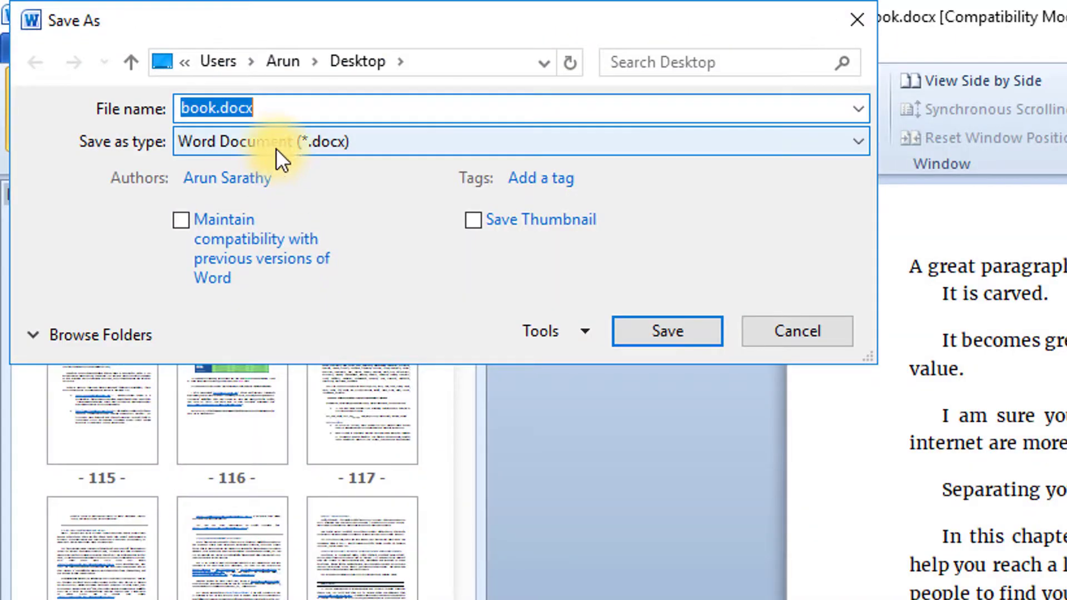
pyautogui.click(286, 139)
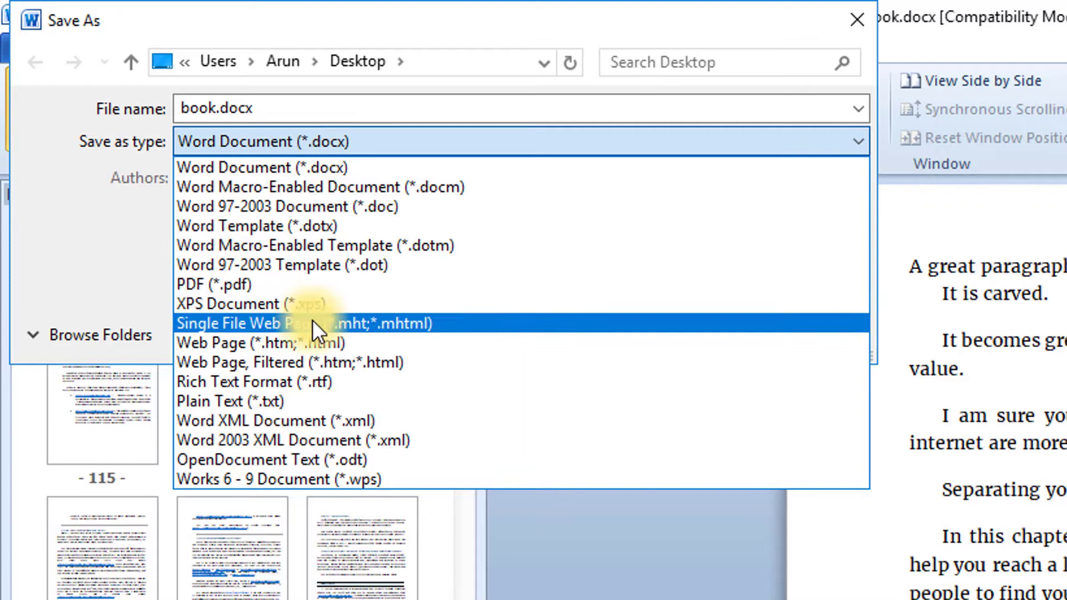
pyautogui.click(320, 338)
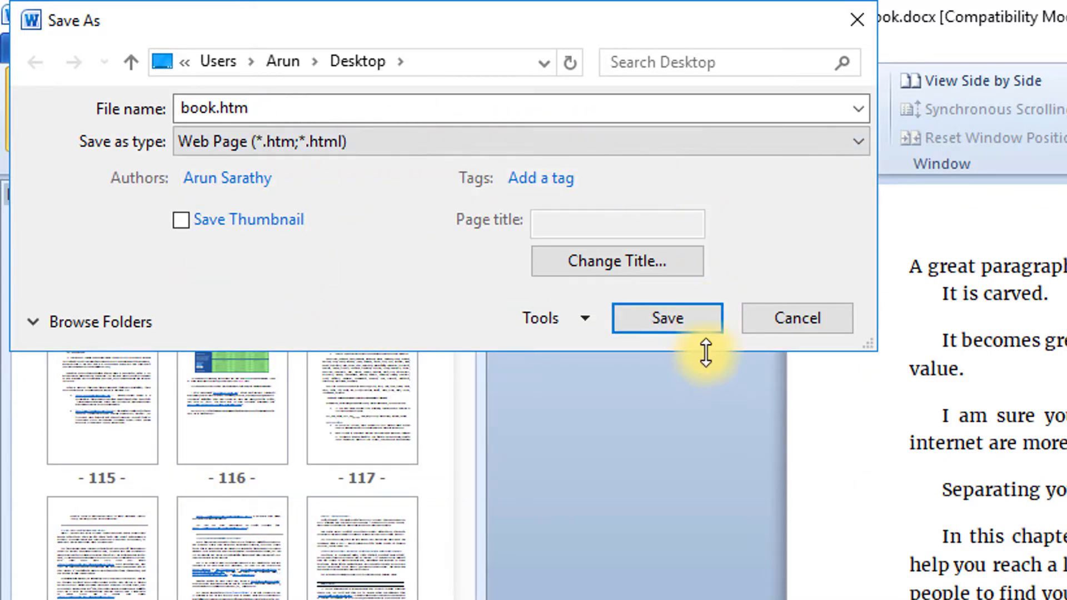
pyautogui.click(693, 318)
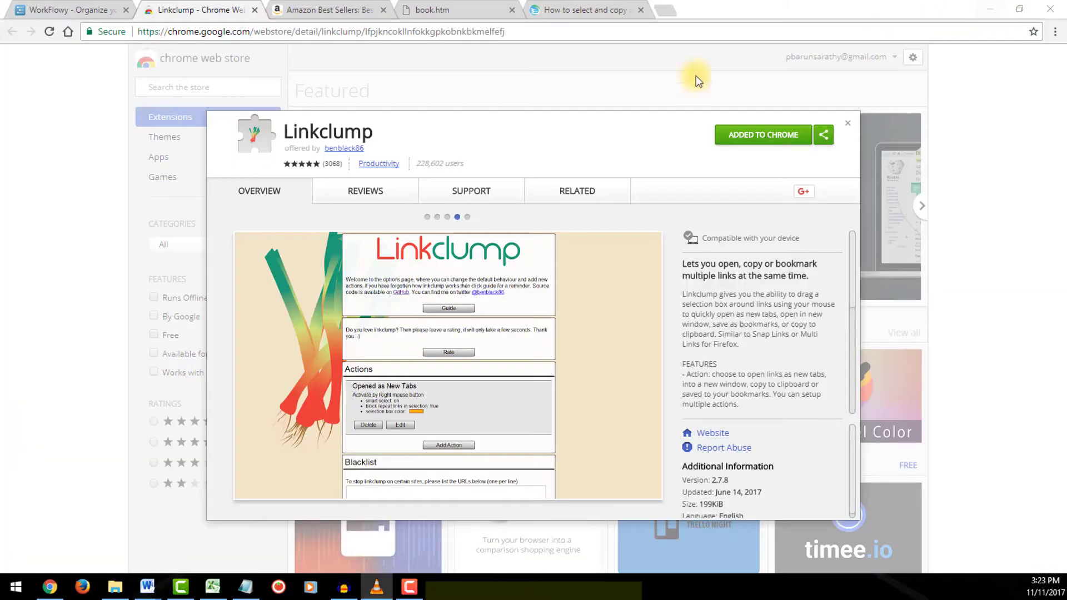
# Step: Add a left-button-only Linkclump action that copies links as URLs with titles
pyautogui.click(1029, 53)
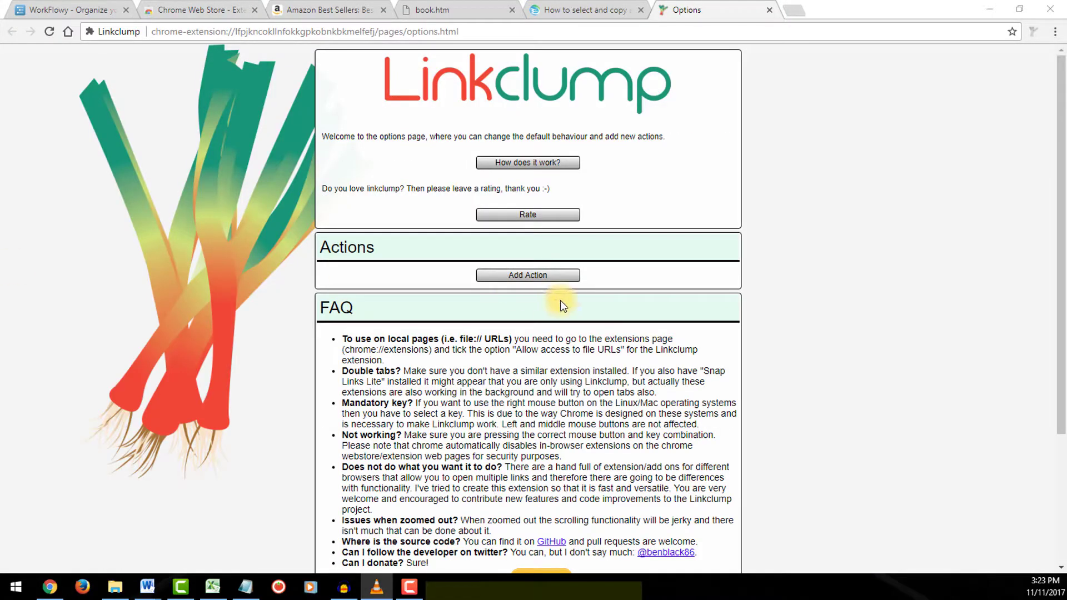
pyautogui.click(498, 278)
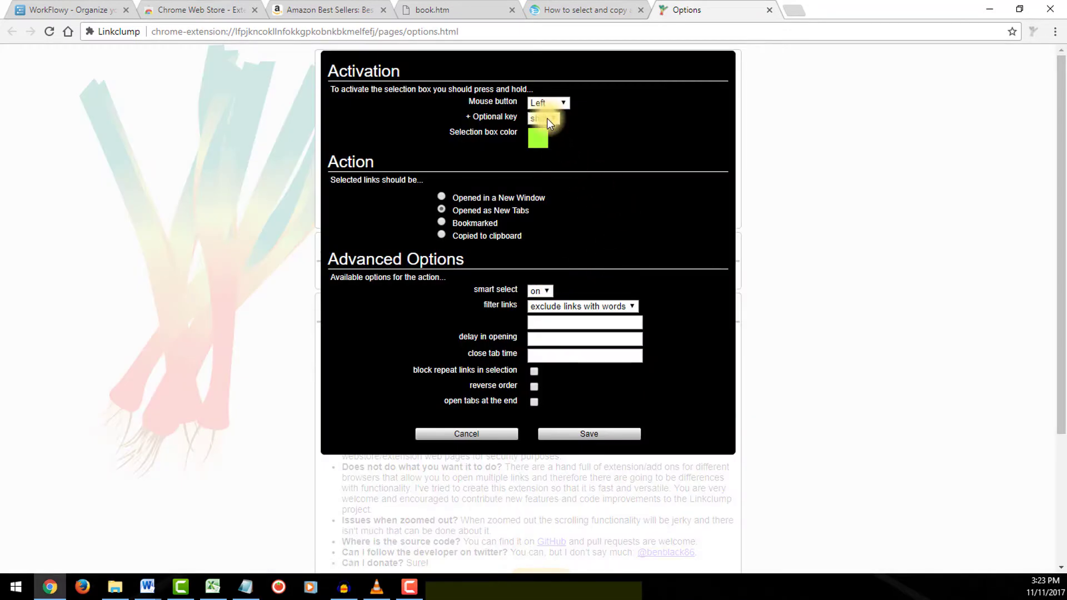
pyautogui.click(547, 118)
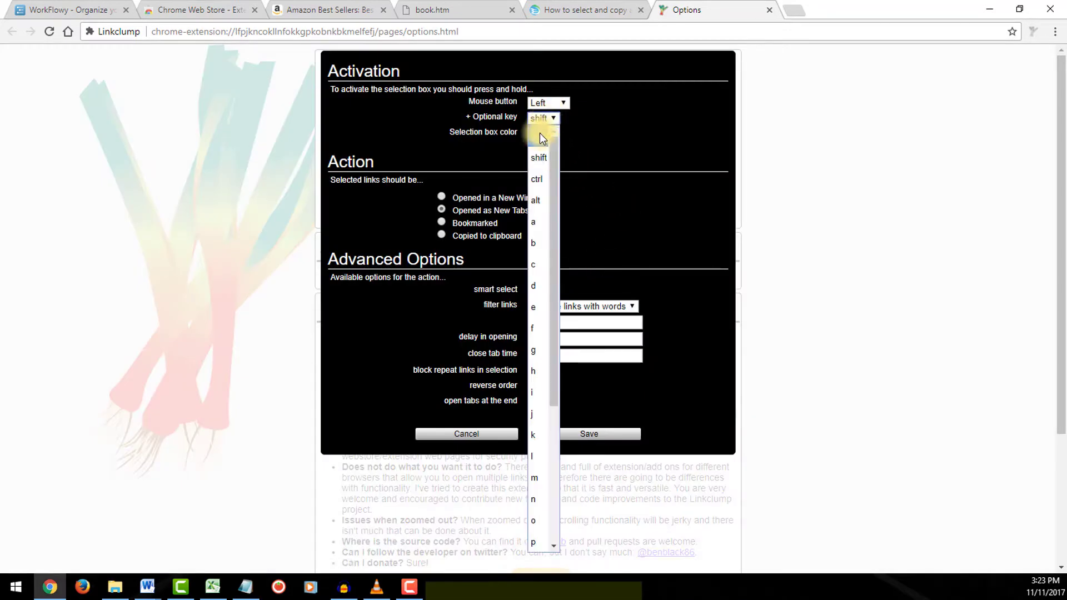
pyautogui.click(442, 235)
pyautogui.click(565, 340)
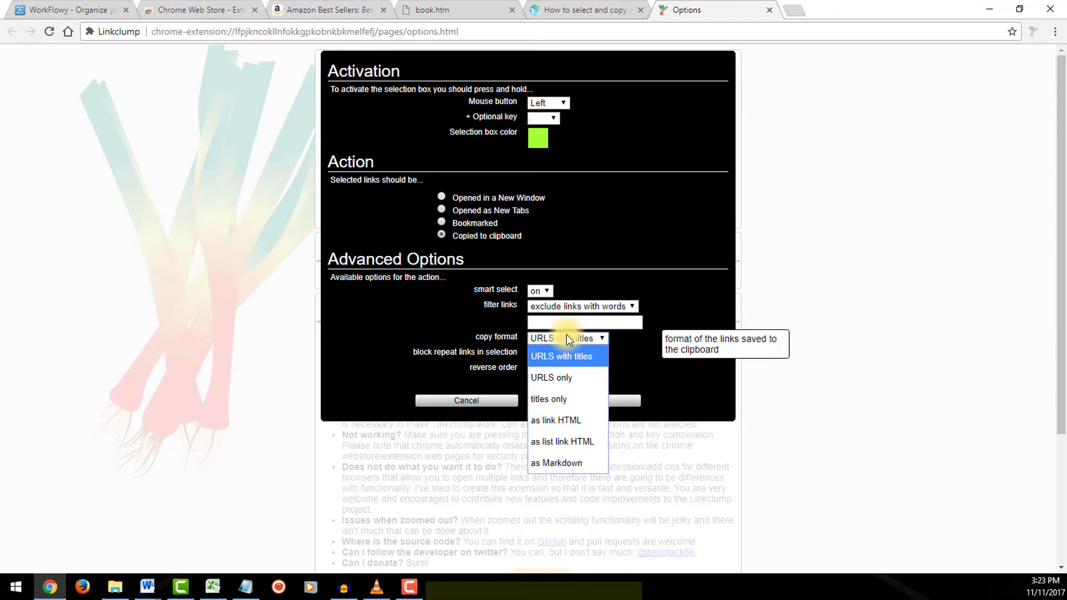
pyautogui.click(555, 378)
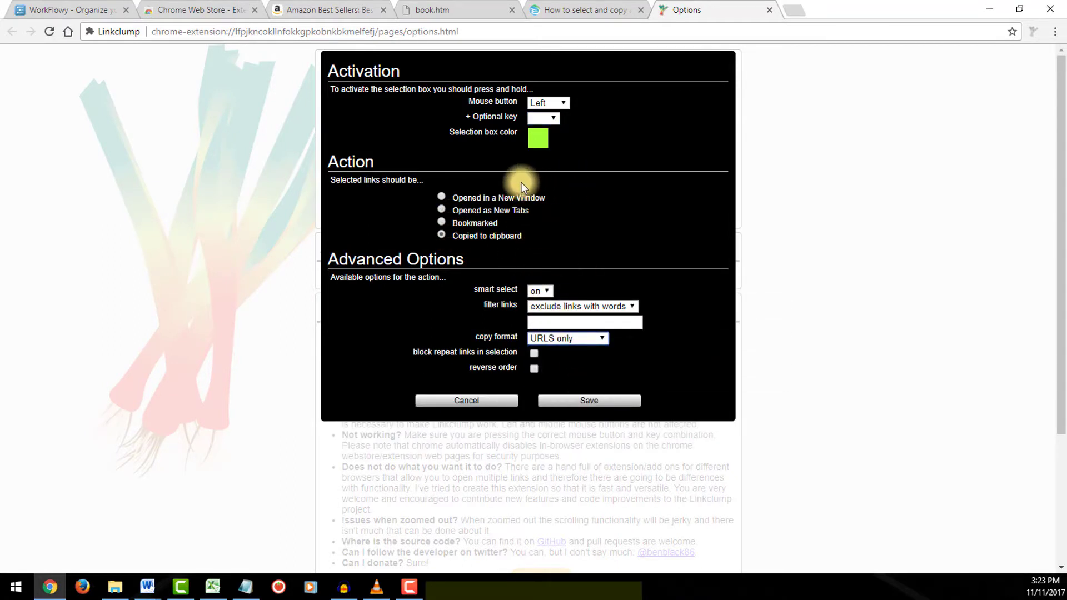
pyautogui.tripleClick(500, 235)
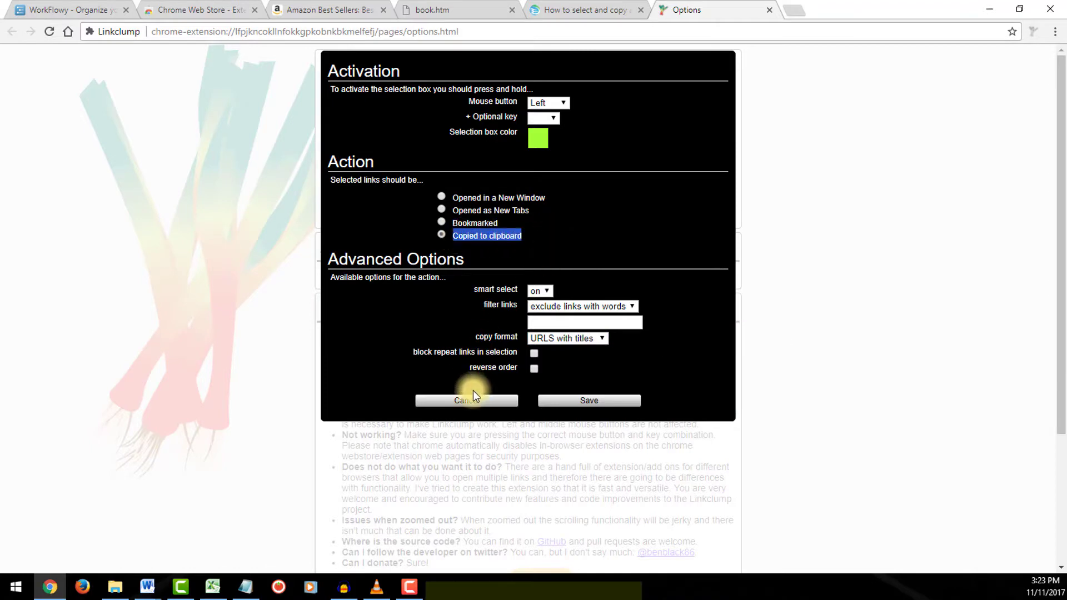
pyautogui.click(575, 401)
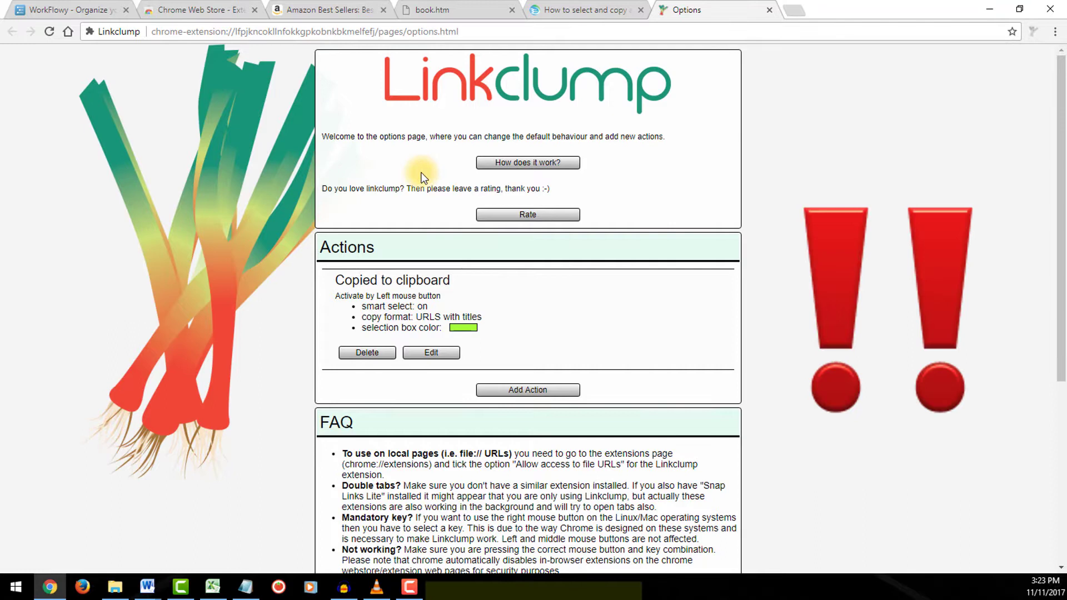
# Step: Open Chrome's extensions page from the Linkclump menu and enable Allow access to file URLs
pyautogui.rightClick(1030, 33)
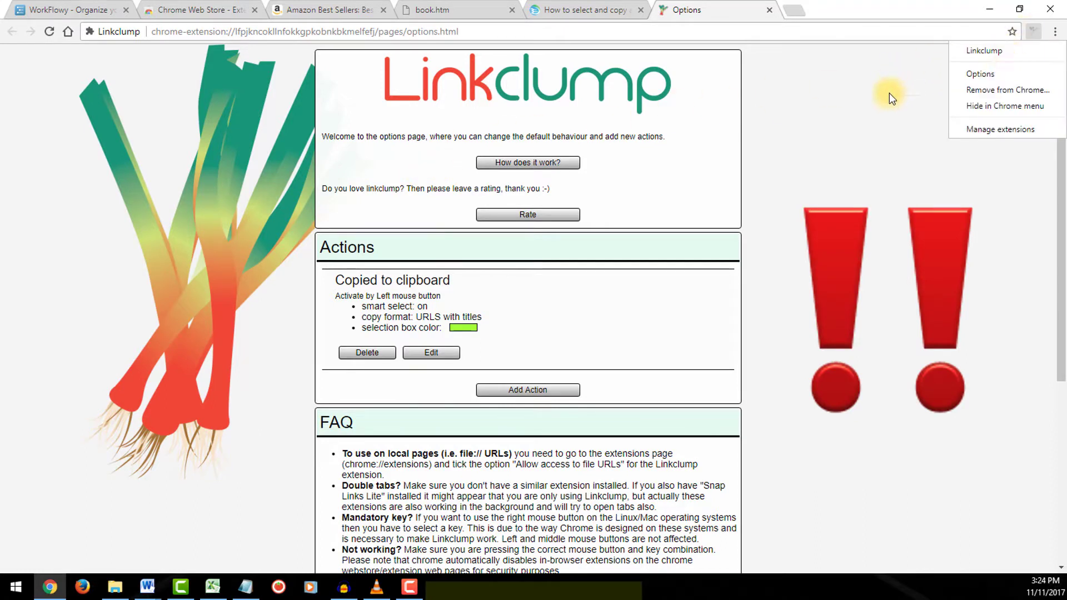
pyautogui.click(890, 93)
pyautogui.rightClick(1032, 39)
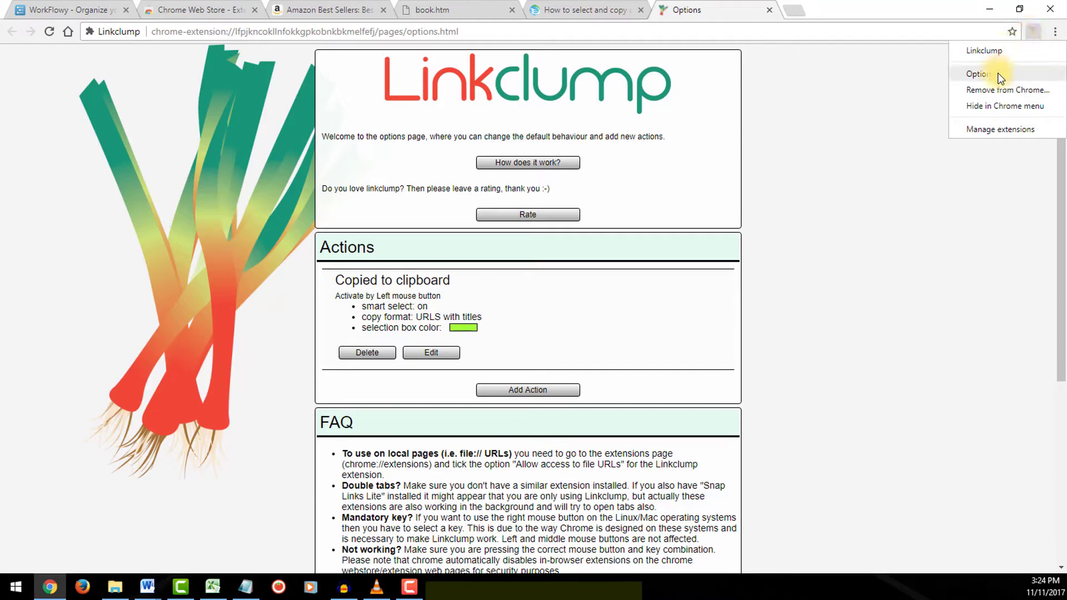
pyautogui.click(1000, 76)
pyautogui.rightClick(1034, 33)
pyautogui.click(1002, 104)
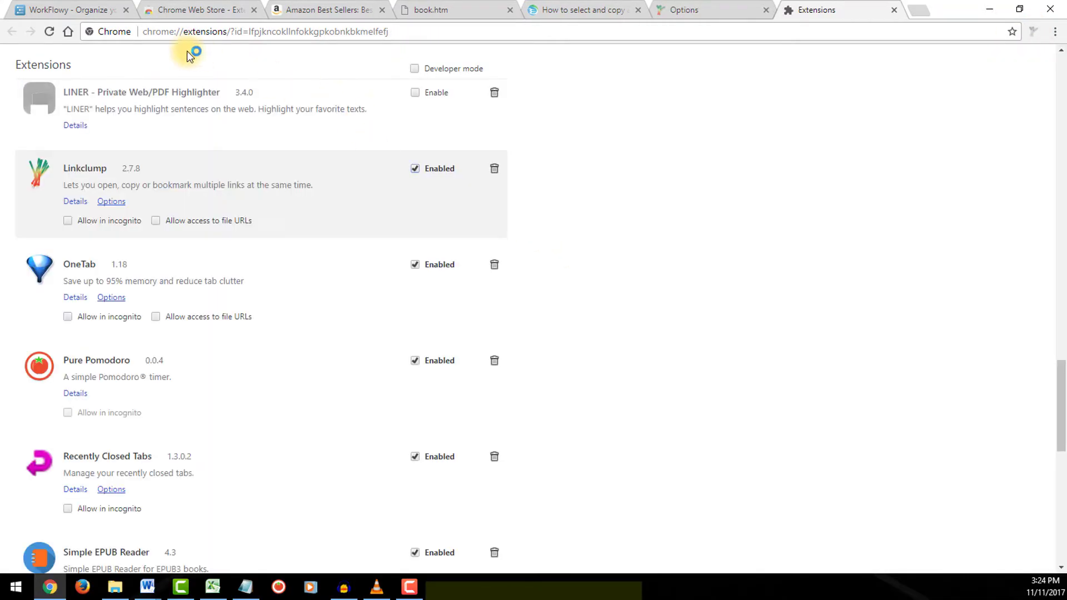
pyautogui.click(142, 31)
pyautogui.click(225, 32)
pyautogui.click(156, 220)
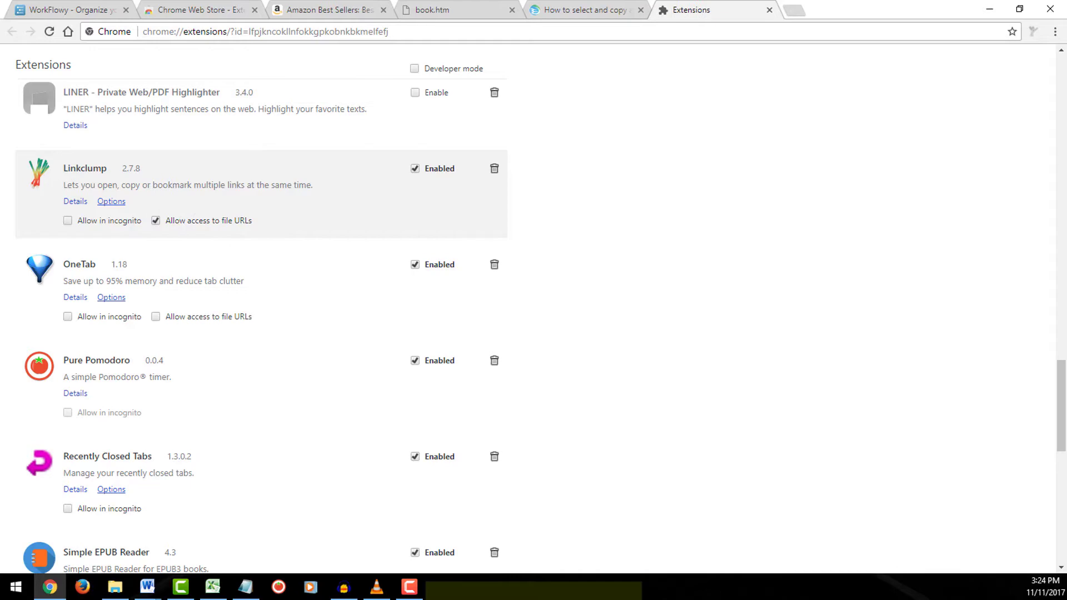
# Step: Show the book.htm tab, drag-select a block of its links, then go to Document1
pyautogui.hotkey('ctrl', '4')
pyautogui.scroll(-10, 534, 333)
pyautogui.scroll(-5, 534, 334)
pyautogui.scroll(-5, 1000, 550)
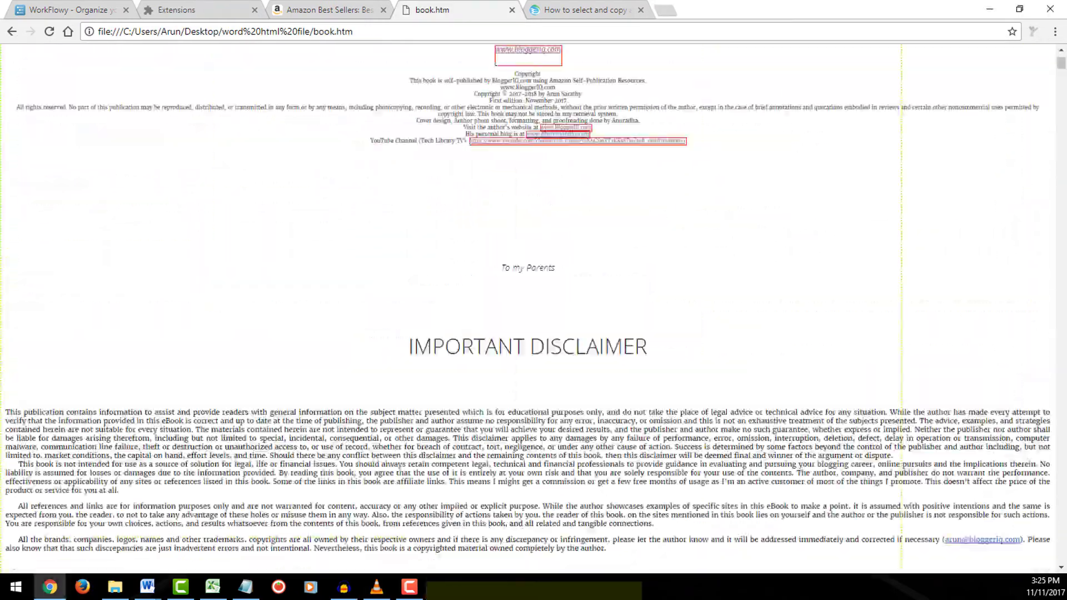
pyautogui.scroll(-5, 992, 542)
pyautogui.scroll(-5, 977, 528)
pyautogui.moveTo(1063, 116); pyautogui.dragTo(896, 412)
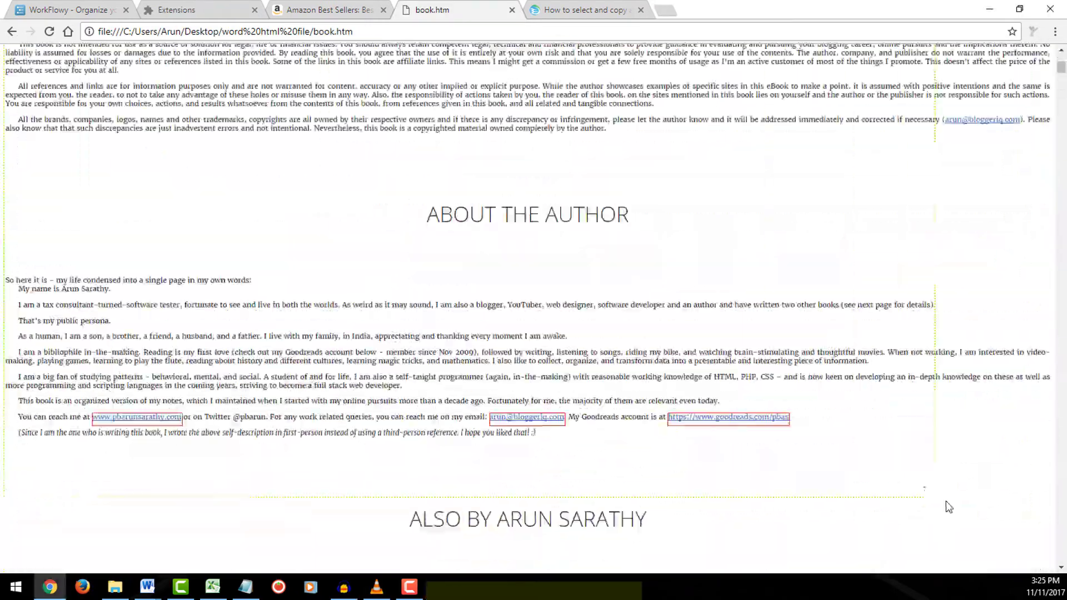
pyautogui.scroll(-5, 833, 409)
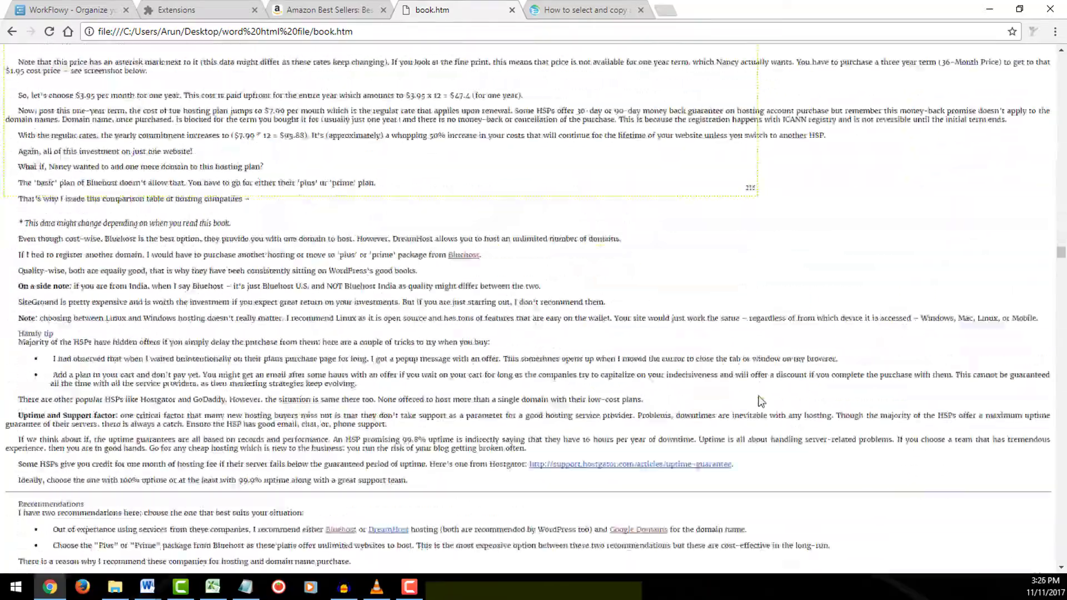
pyautogui.scroll(-5, 853, 428)
pyautogui.scroll(-5, 872, 436)
pyautogui.scroll(-3, 1000, 375)
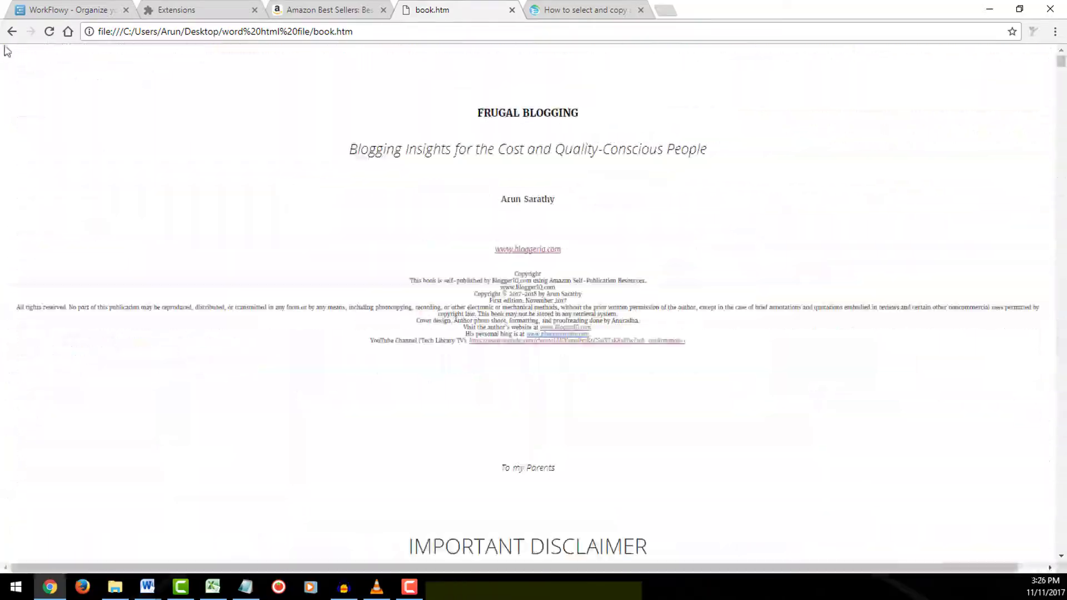
pyautogui.scroll(-10, 4, 50)
pyautogui.scroll(-10, 4, 50)
pyautogui.scroll(-10, 5, 50)
pyautogui.scroll(-10, 4, 50)
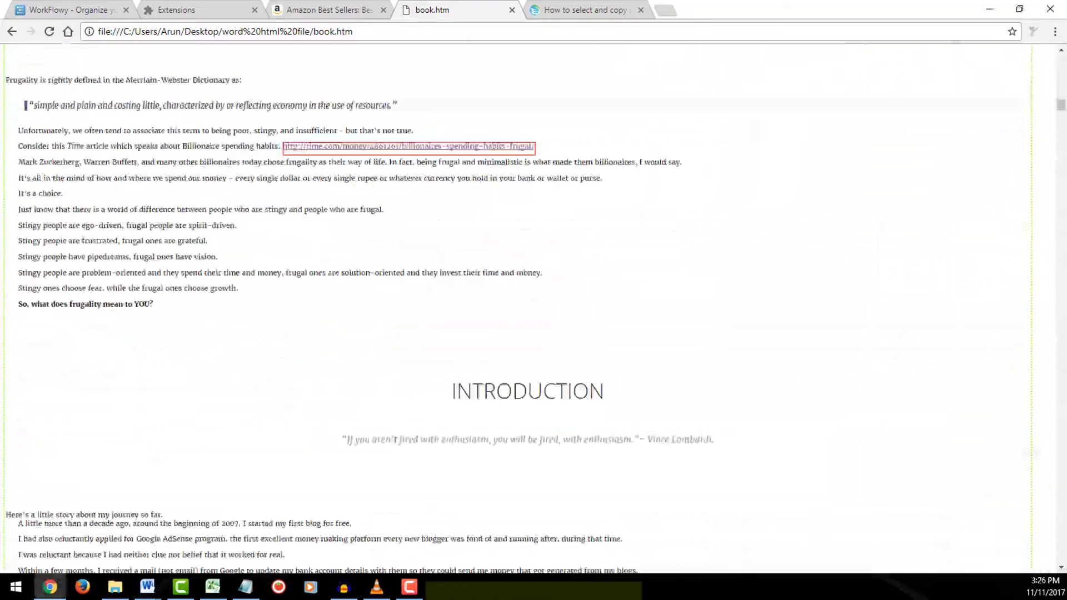
pyautogui.scroll(-10, 844, 327)
pyautogui.scroll(-10, 844, 327)
pyautogui.scroll(-10, 844, 328)
pyautogui.scroll(-10, 845, 328)
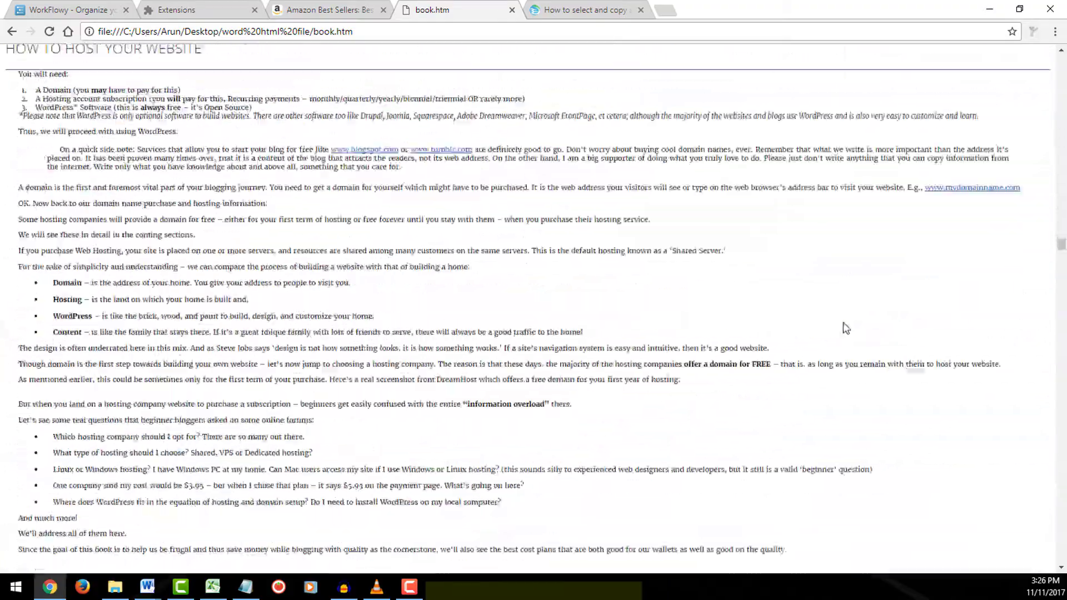
pyautogui.scroll(-10, 845, 328)
pyautogui.scroll(-10, 845, 328)
pyautogui.scroll(-10, 845, 327)
pyautogui.rightClick(842, 325)
pyautogui.scroll(-5, 974, 413)
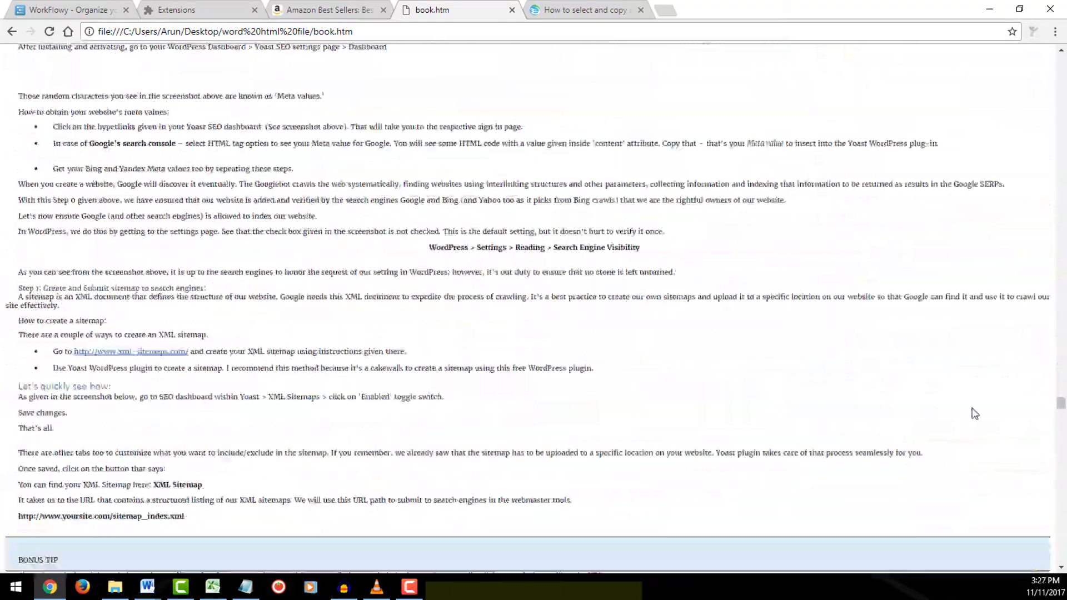
pyautogui.scroll(-5, 974, 414)
pyautogui.scroll(-10, 78, 109)
pyautogui.scroll(-10, 205, 538)
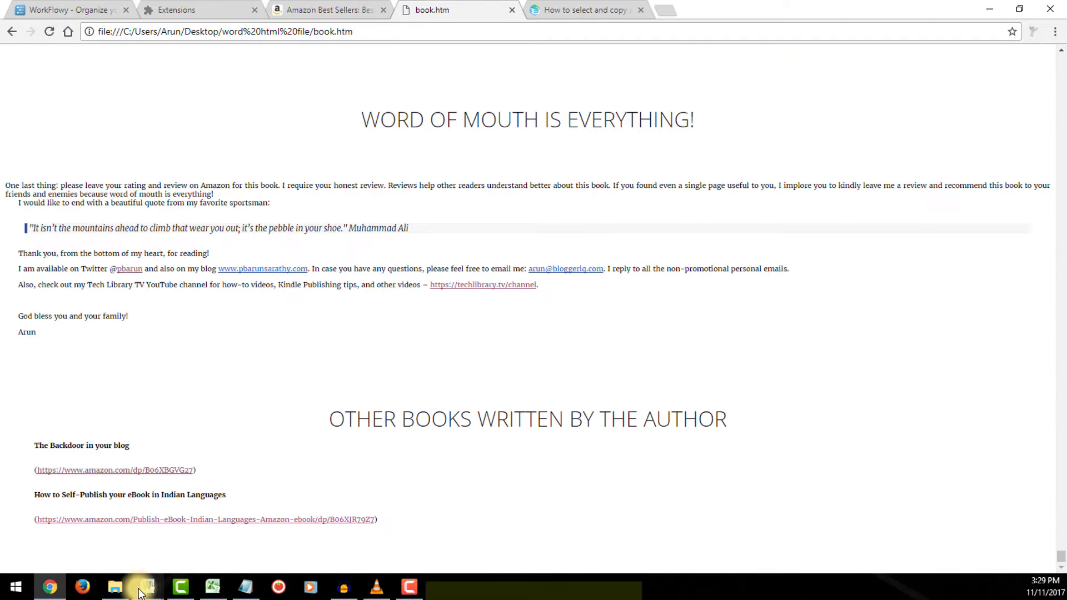
pyautogui.moveTo(147, 588)
pyautogui.click(174, 568)
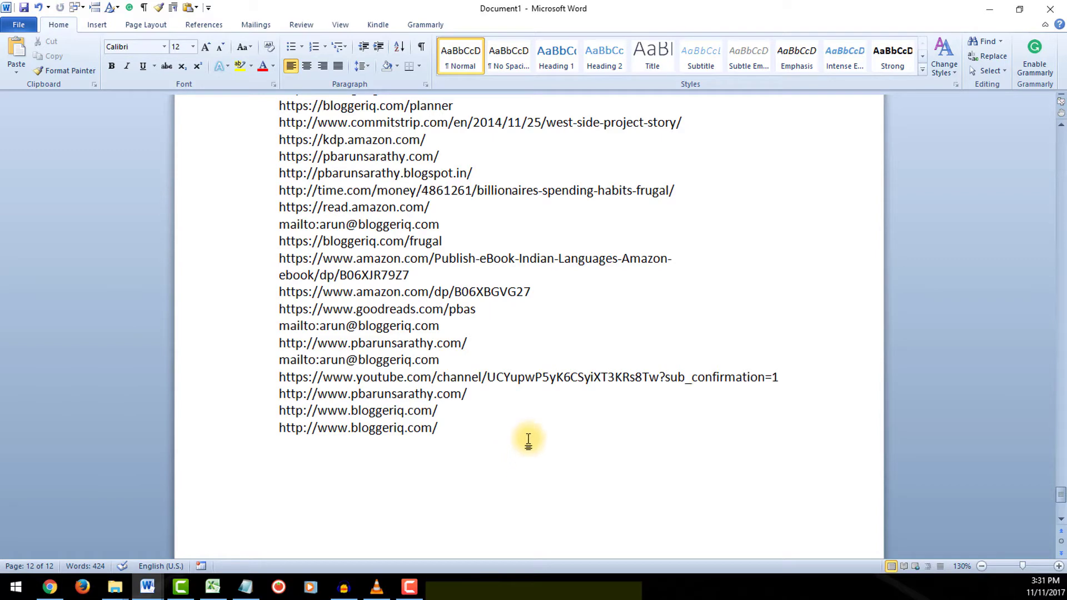
pyautogui.scroll(1, 519, 298)
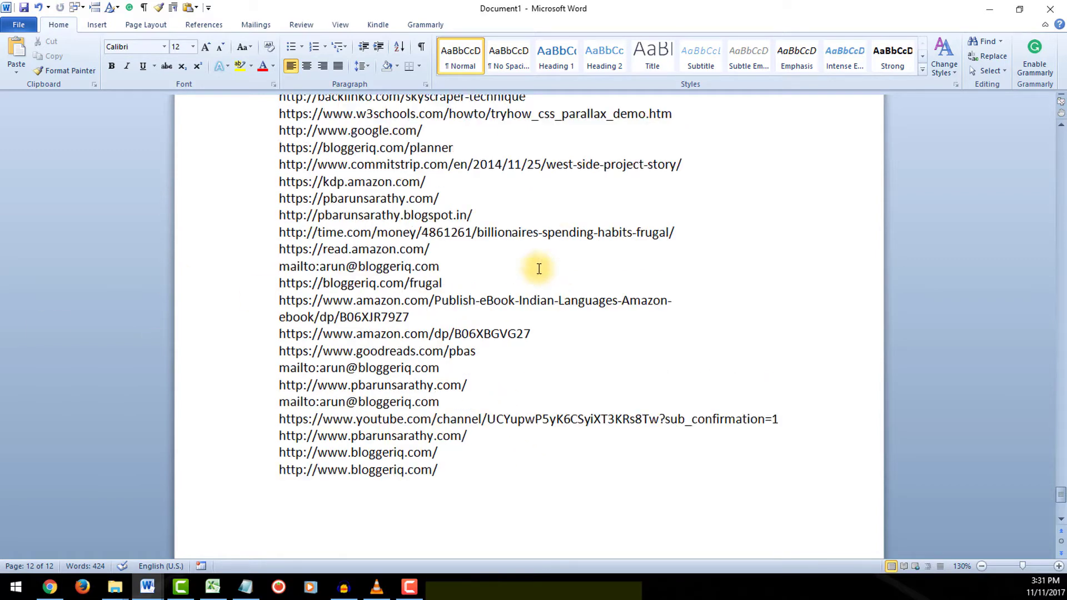
pyautogui.scroll(9, 539, 269)
pyautogui.scroll(5, 522, 245)
pyautogui.scroll(2, 523, 243)
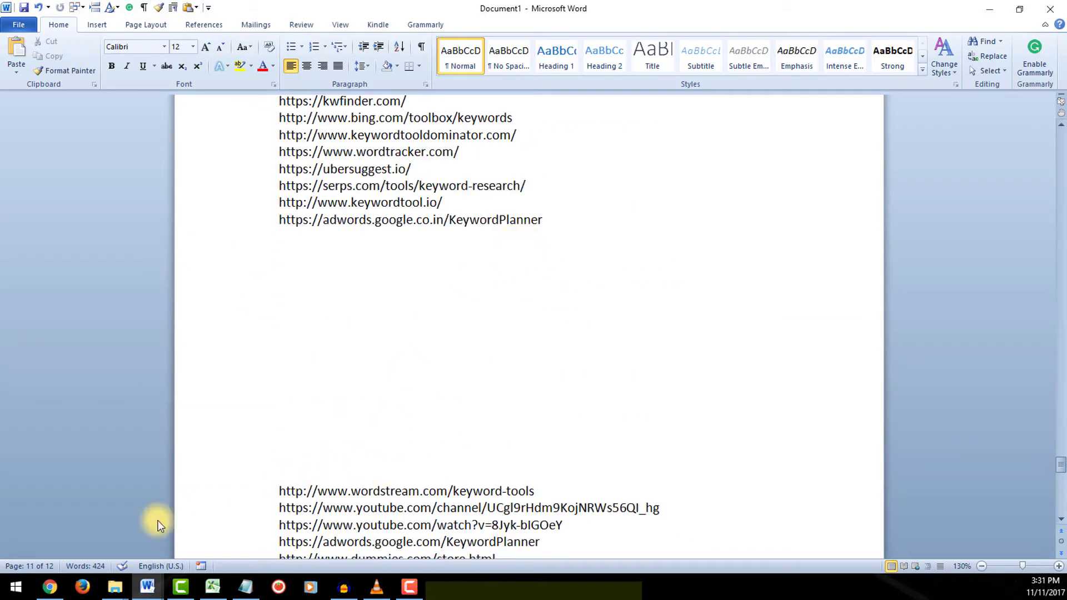
# Step: Bring Chrome forward on the extendoffice tab with the hyperlink-extraction VBA code
pyautogui.click(51, 588)
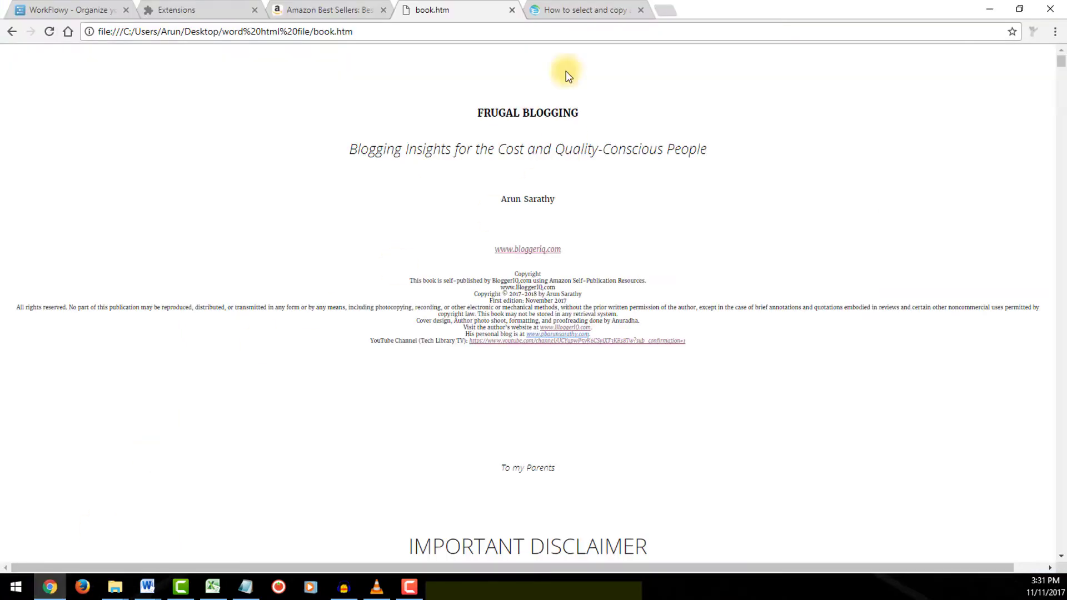
pyautogui.click(577, 11)
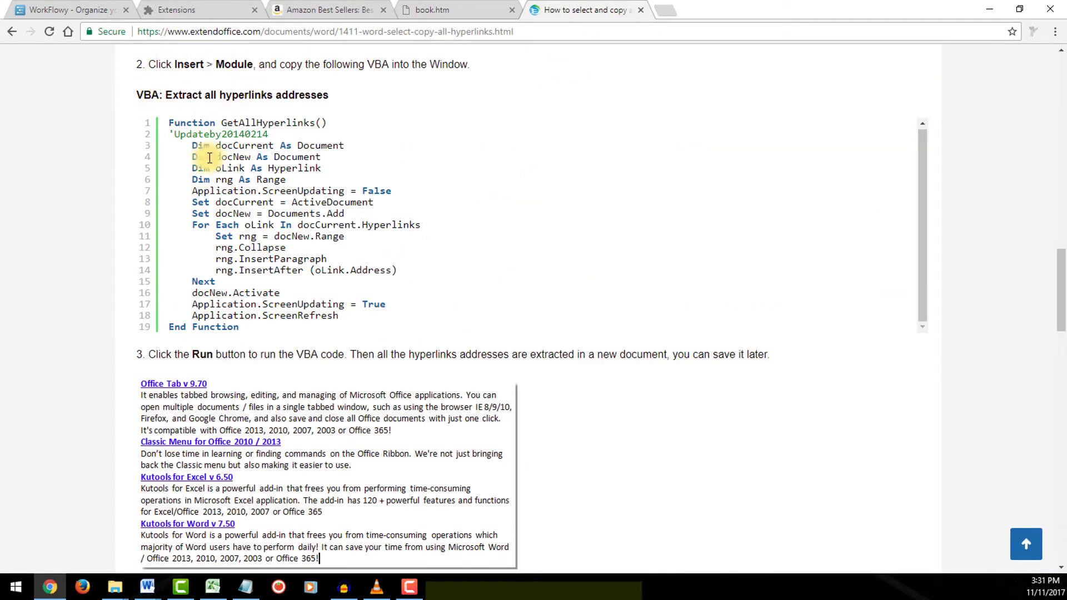
pyautogui.scroll(-1, 278, 231)
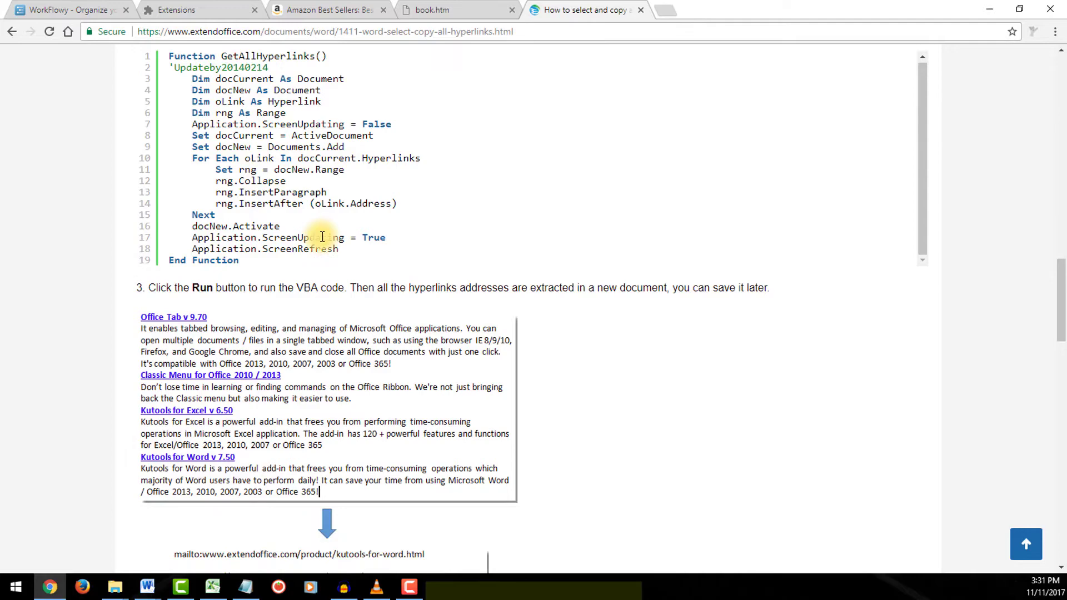
pyautogui.scroll(2, 322, 237)
pyautogui.scroll(2, 303, 209)
pyautogui.scroll(-2, 304, 209)
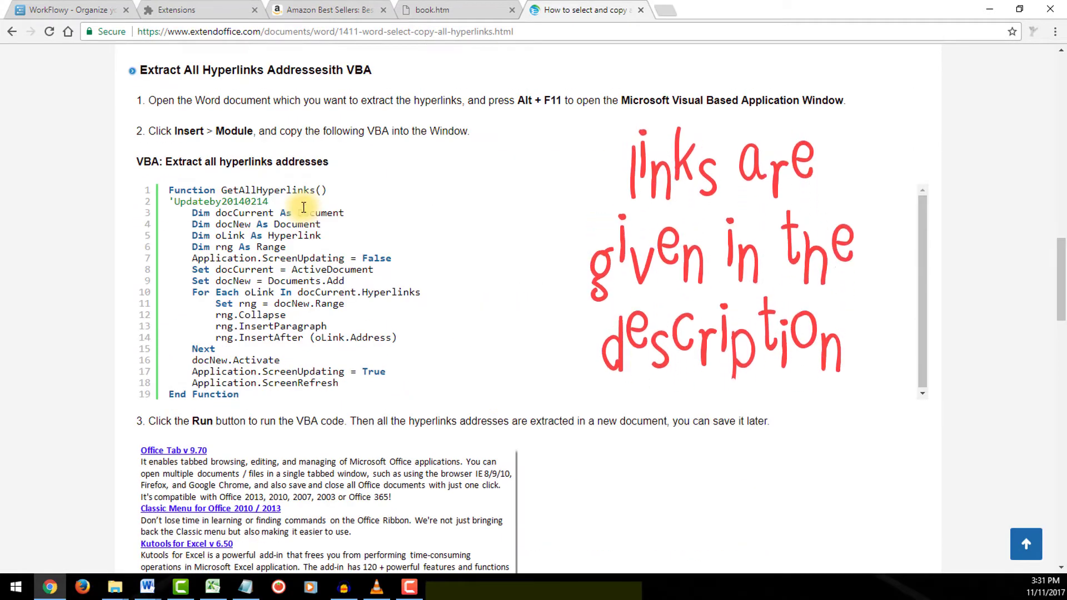
# Step: Open the VBA editor, maximise it, then close it to return to the document
pyautogui.hotkey('alt', 'F11')
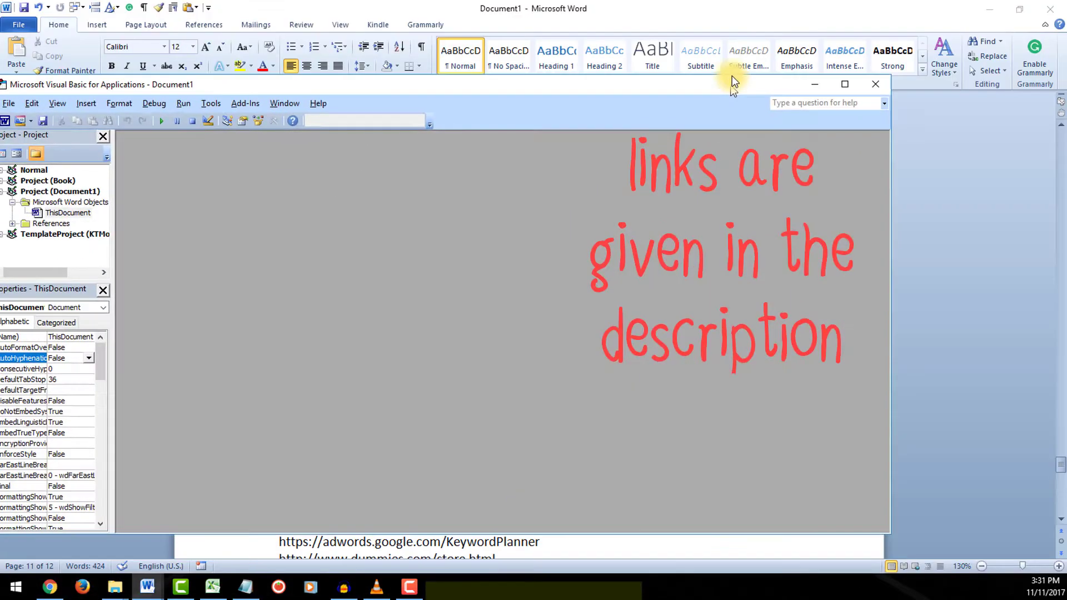
pyautogui.doubleClick(732, 76)
pyautogui.click(1051, 8)
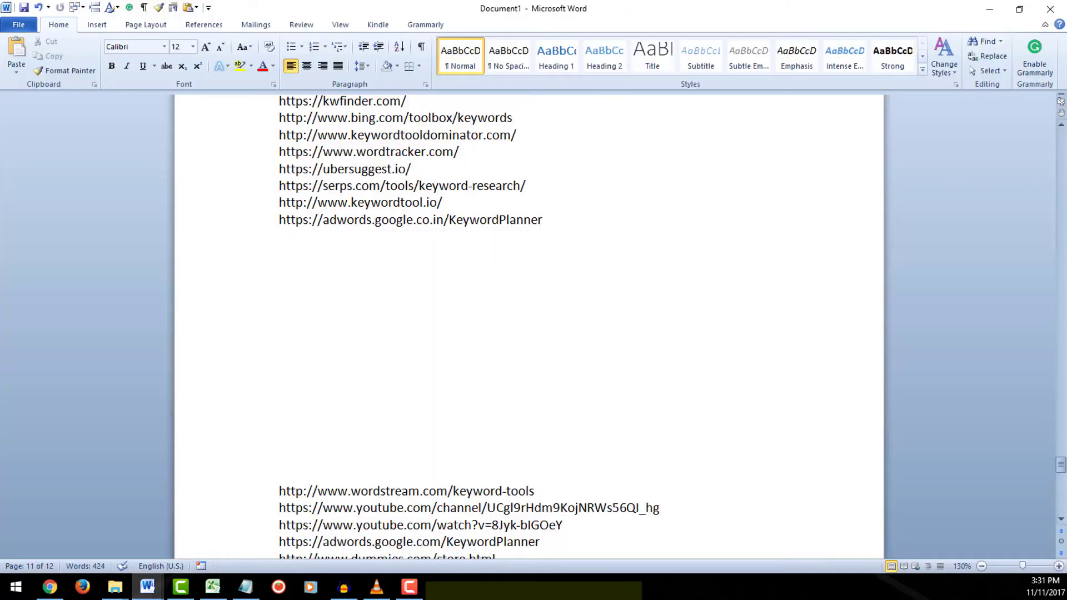
# Step: Enable the Developer tab under Word Options' Customize Ribbon and switch to it
pyautogui.click(19, 25)
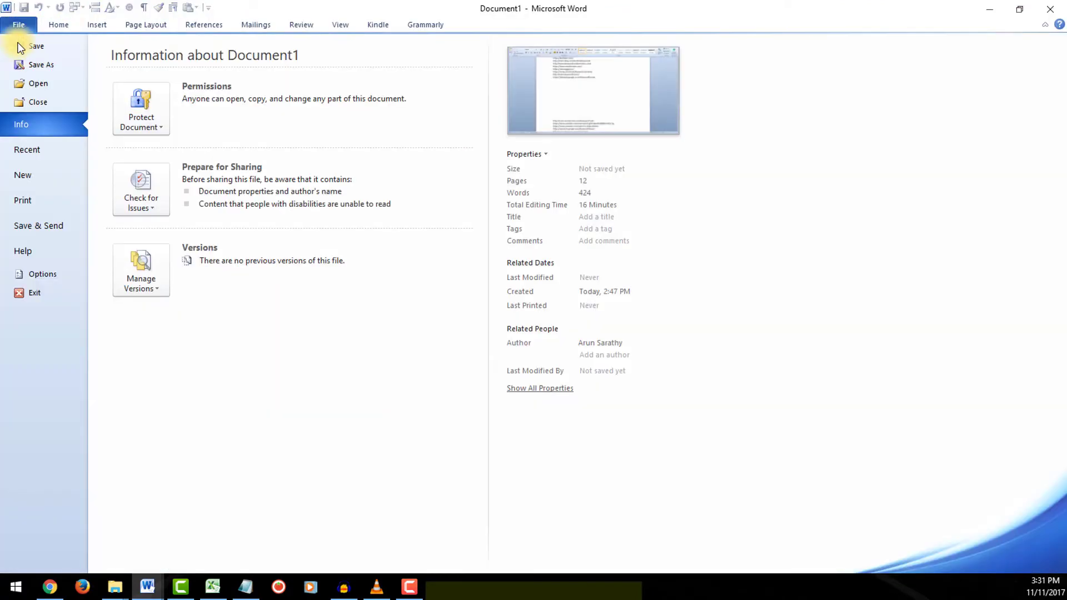
pyautogui.click(47, 271)
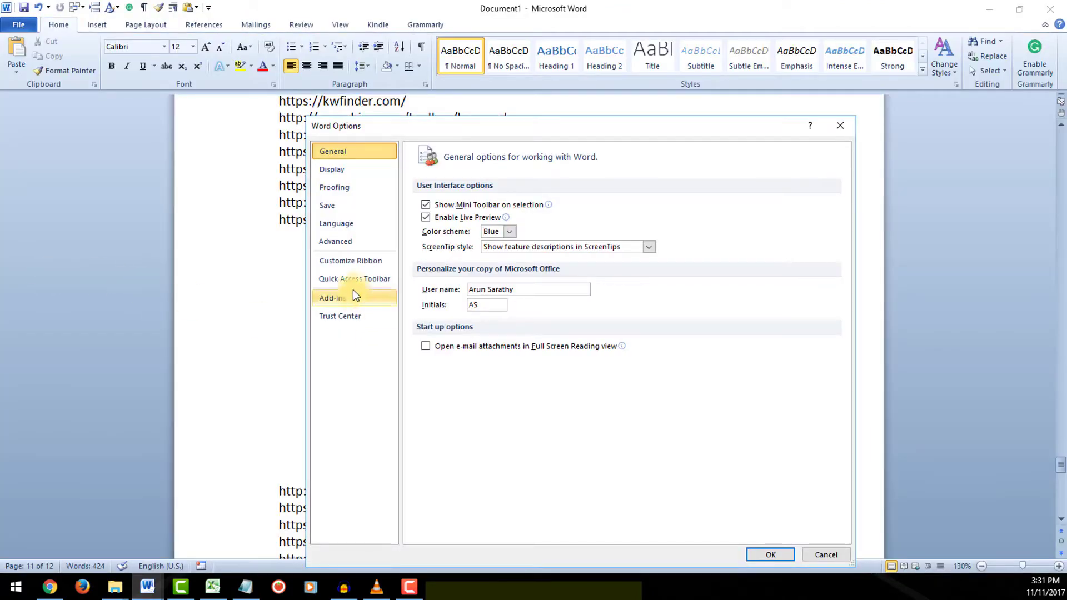
pyautogui.click(353, 261)
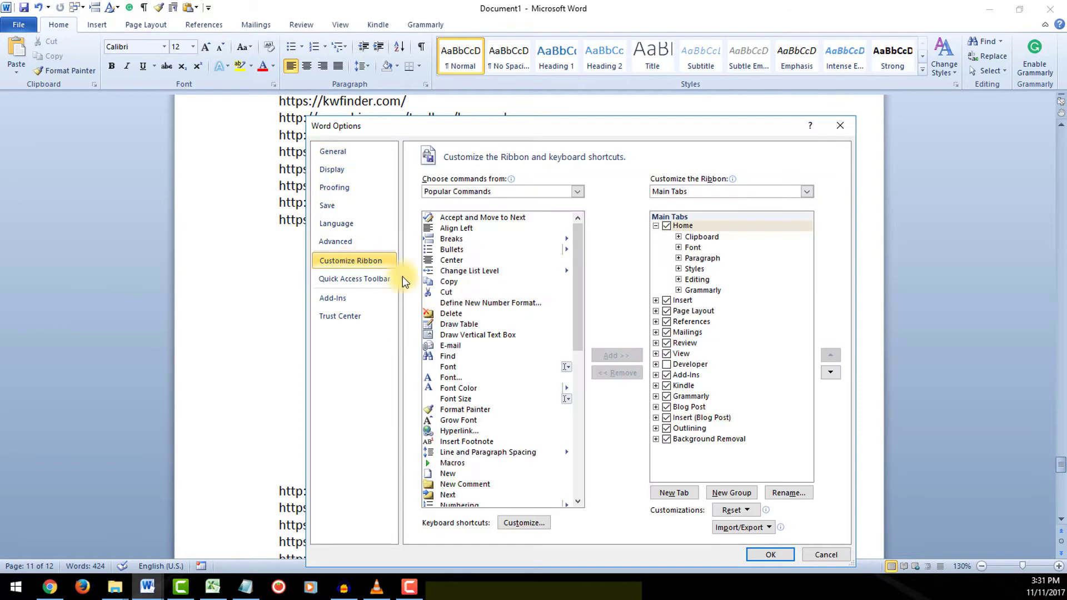
pyautogui.click(672, 368)
pyautogui.click(763, 556)
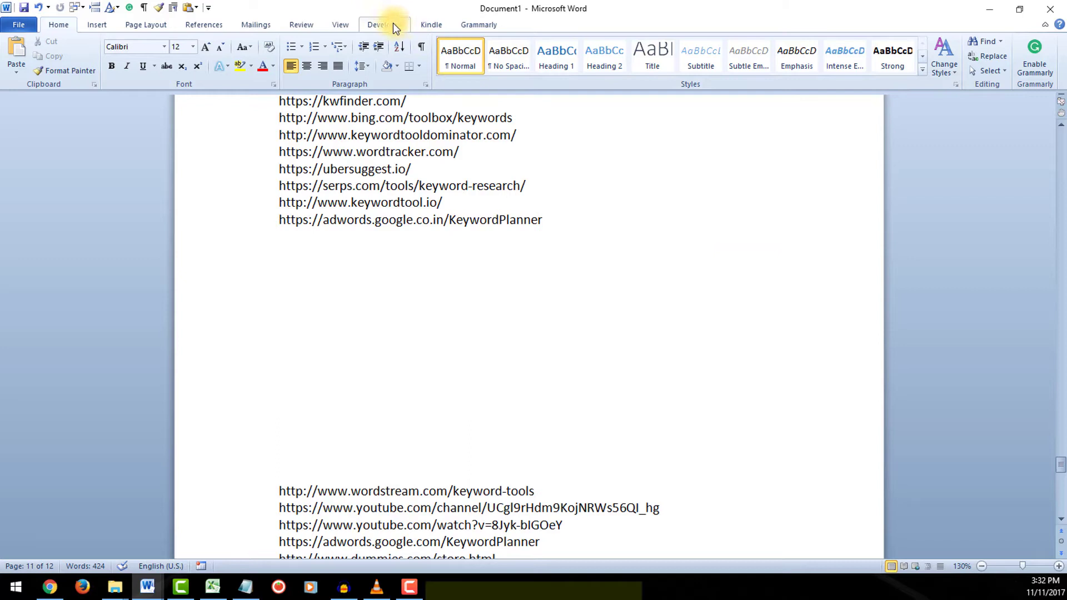
pyautogui.click(392, 22)
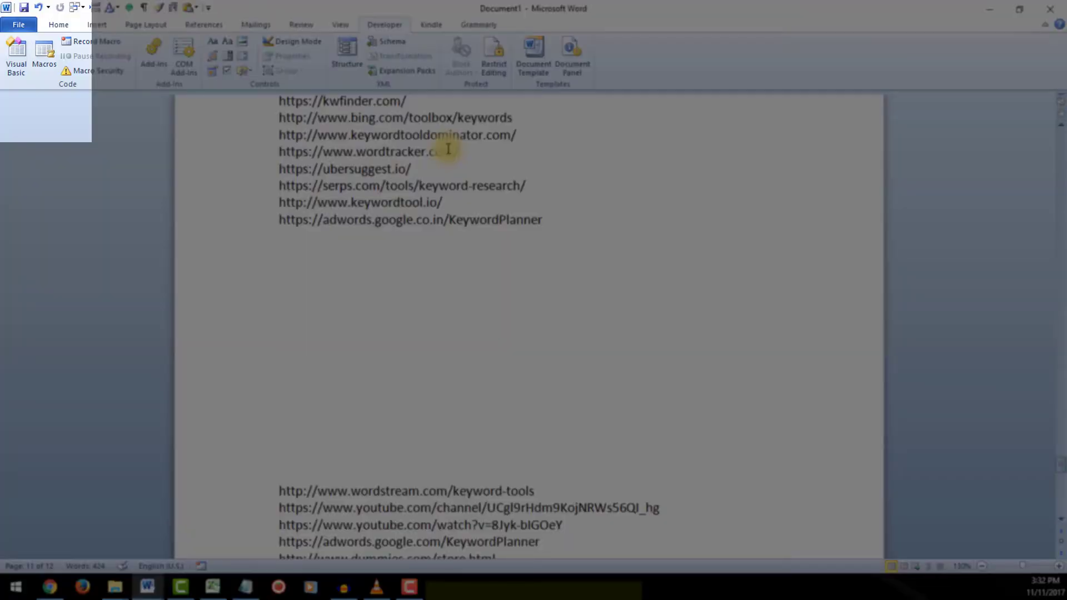
# Step: Open the VBA editor with Alt+F11 and bring up the Project (Book) context menu
pyautogui.hotkey('alt', 'F11')
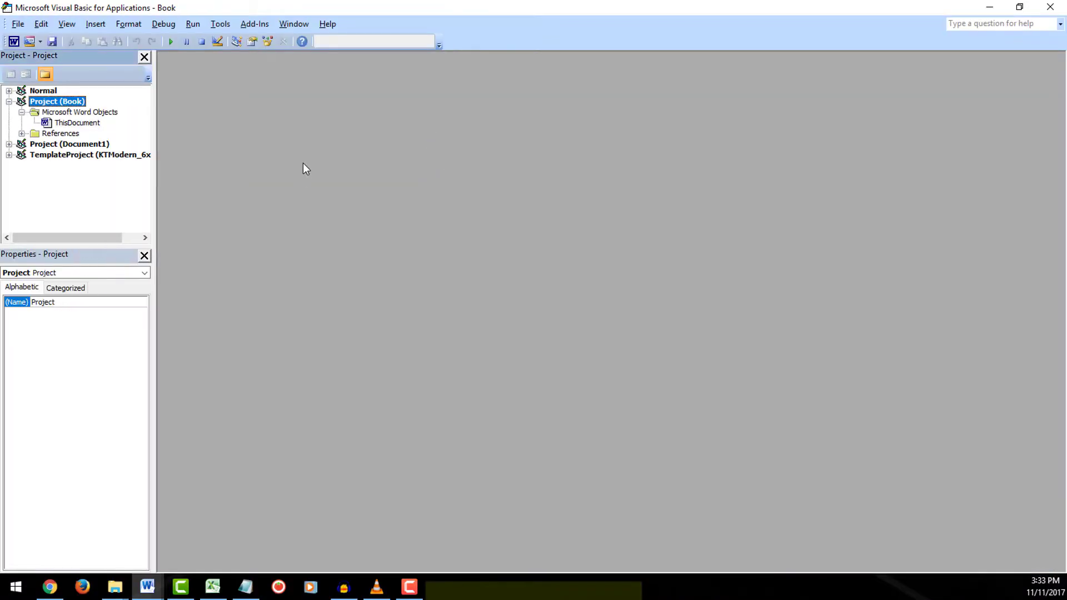
pyautogui.rightClick(64, 107)
pyautogui.moveTo(97, 156)
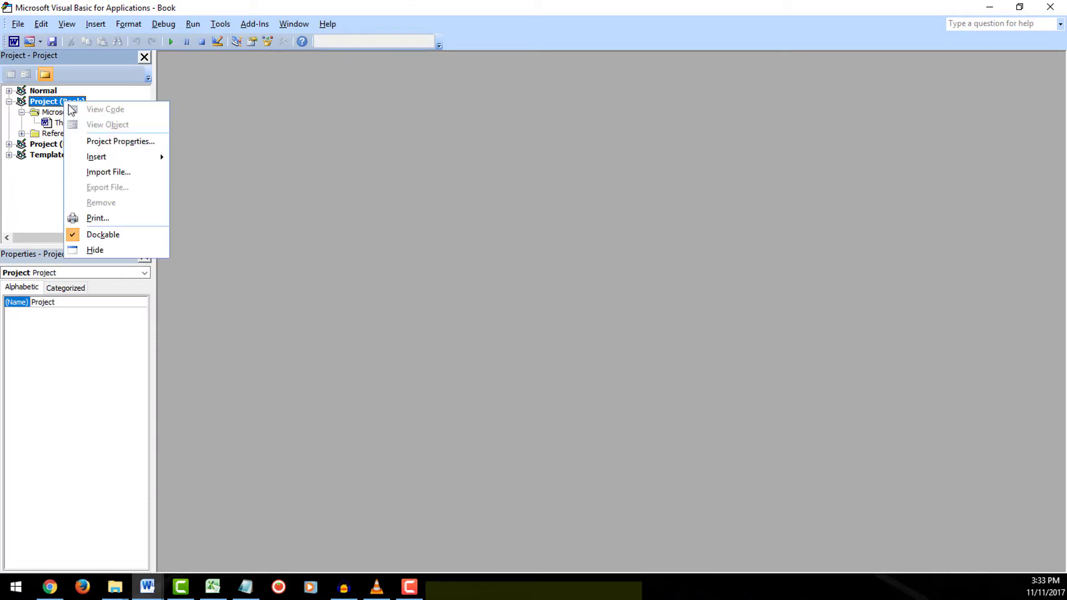
# Step: Insert Module1, paste the GetAllHyperlinks function into it, and run the macro
pyautogui.click(198, 176)
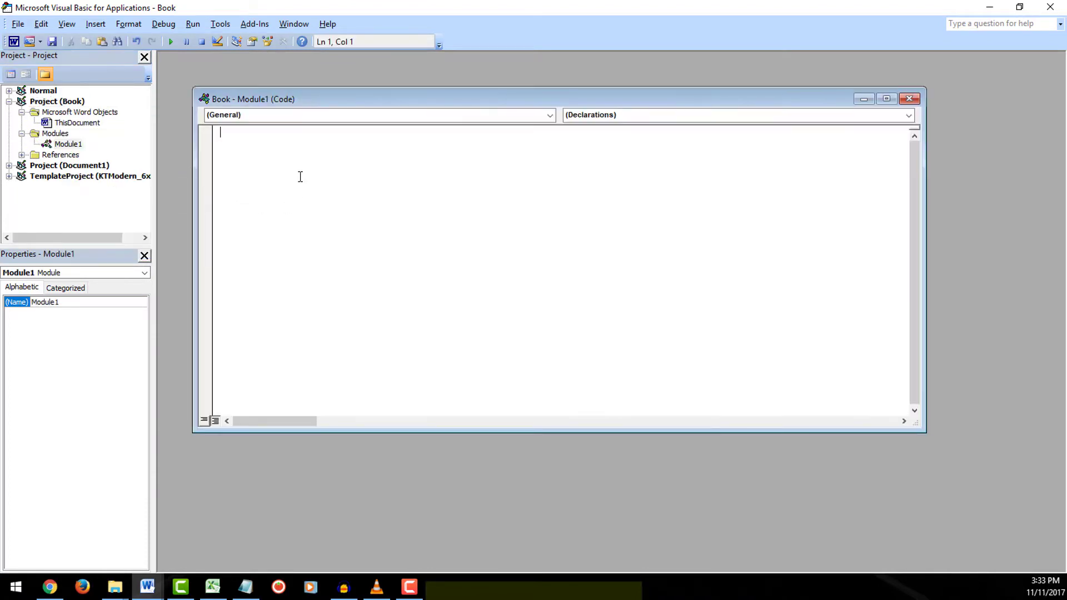
pyautogui.rightClick(300, 176)
pyautogui.click(337, 215)
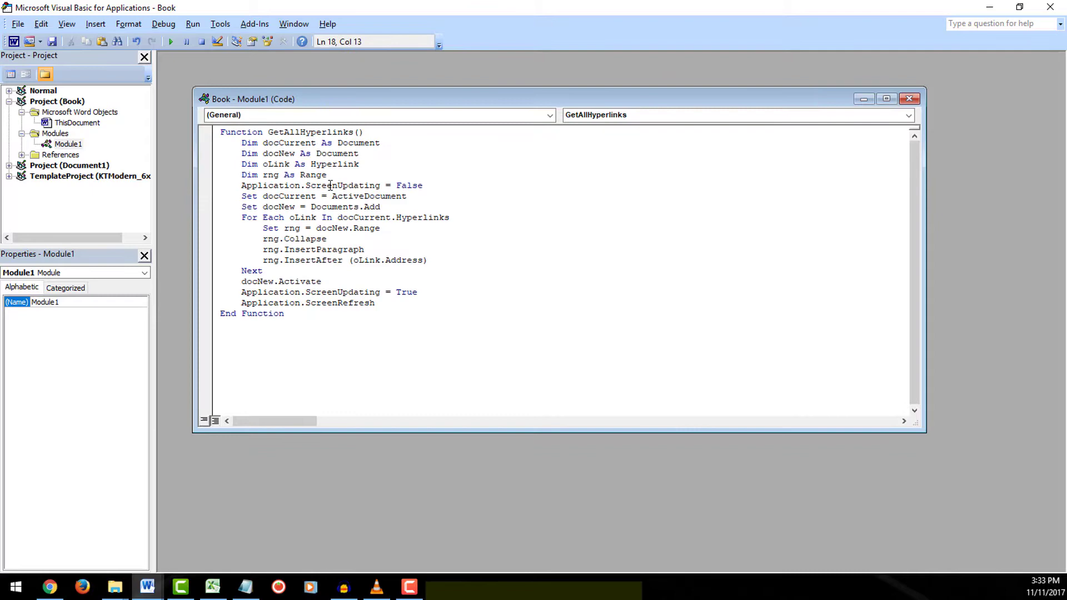
pyautogui.click(173, 42)
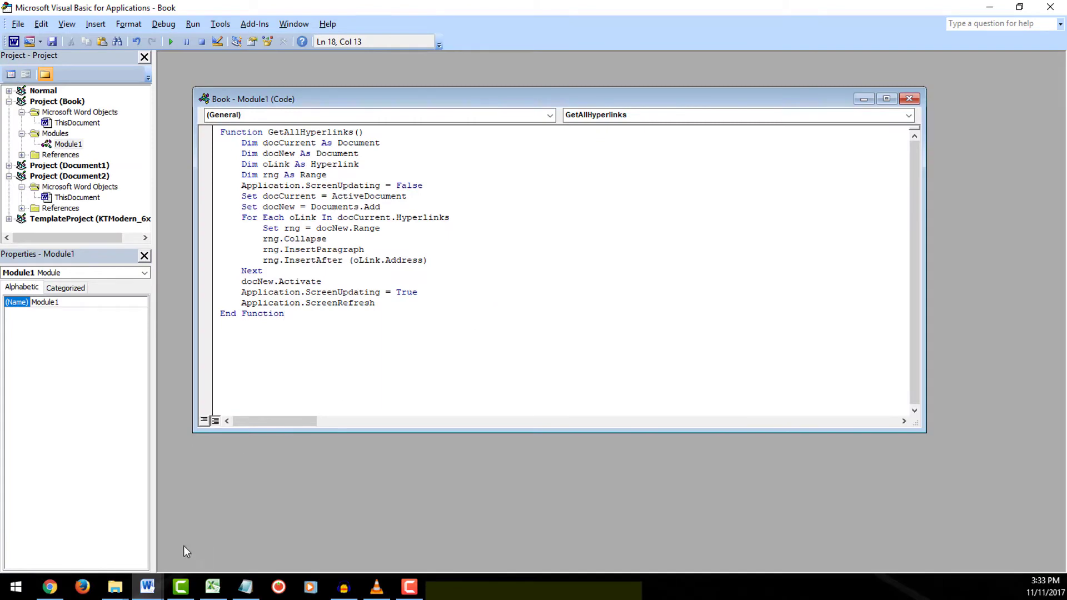
# Step: Copy Document2's entire 19-page link list and switch to the Excel workbook Book1
pyautogui.click(361, 542)
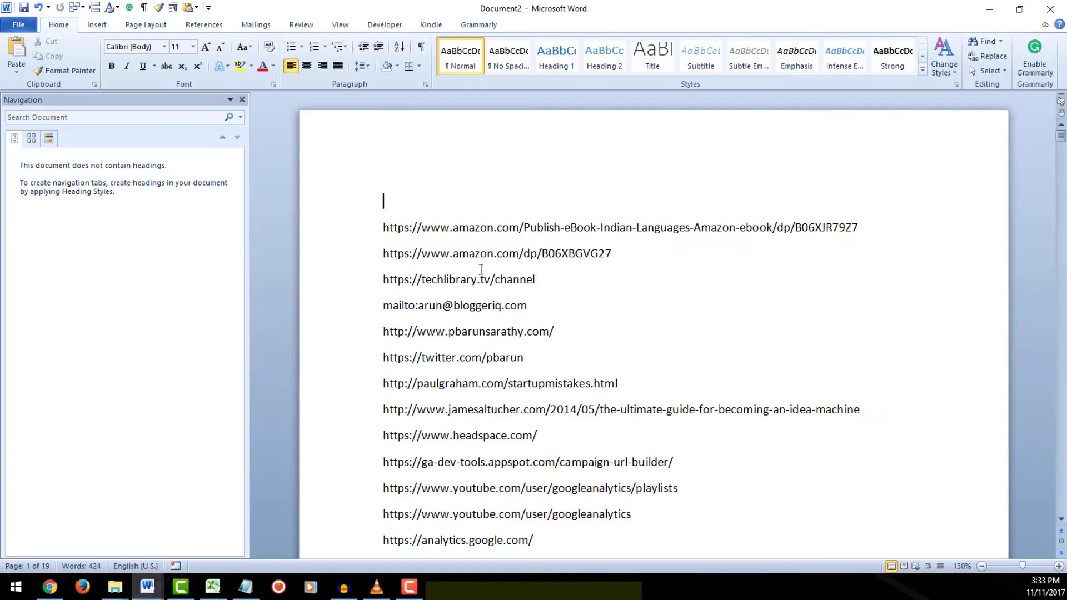
pyautogui.moveTo(1060, 140); pyautogui.dragTo(1061, 521)
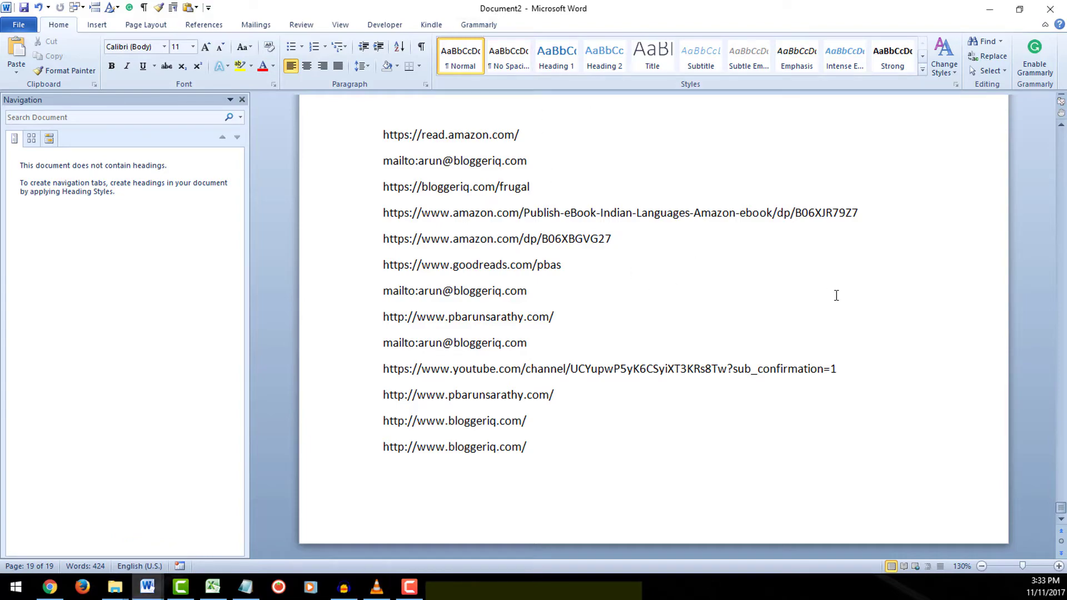
pyautogui.moveTo(1061, 514); pyautogui.dragTo(1061, 133)
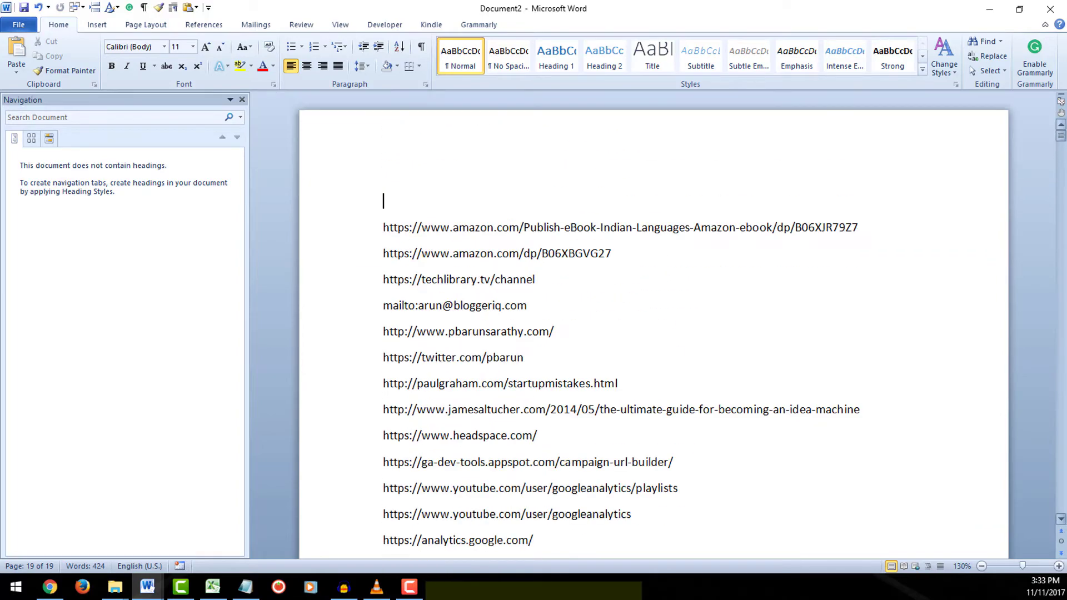
pyautogui.scroll(-1, 709, 270)
pyautogui.scroll(-3, 662, 276)
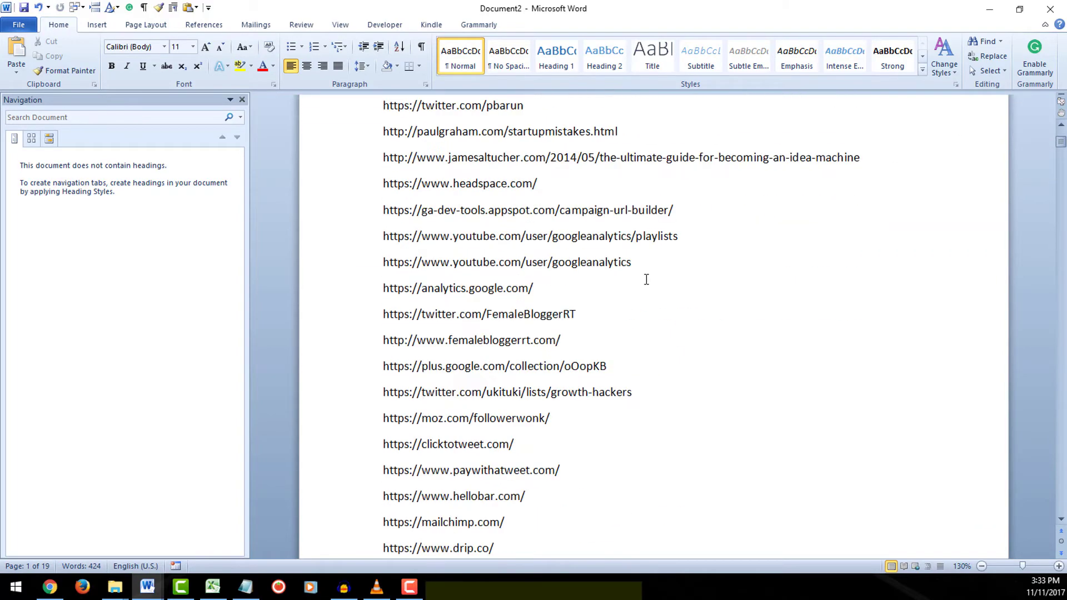
pyautogui.scroll(-9, 645, 279)
pyautogui.scroll(-3, 644, 279)
pyautogui.moveTo(1061, 162); pyautogui.dragTo(1063, 310)
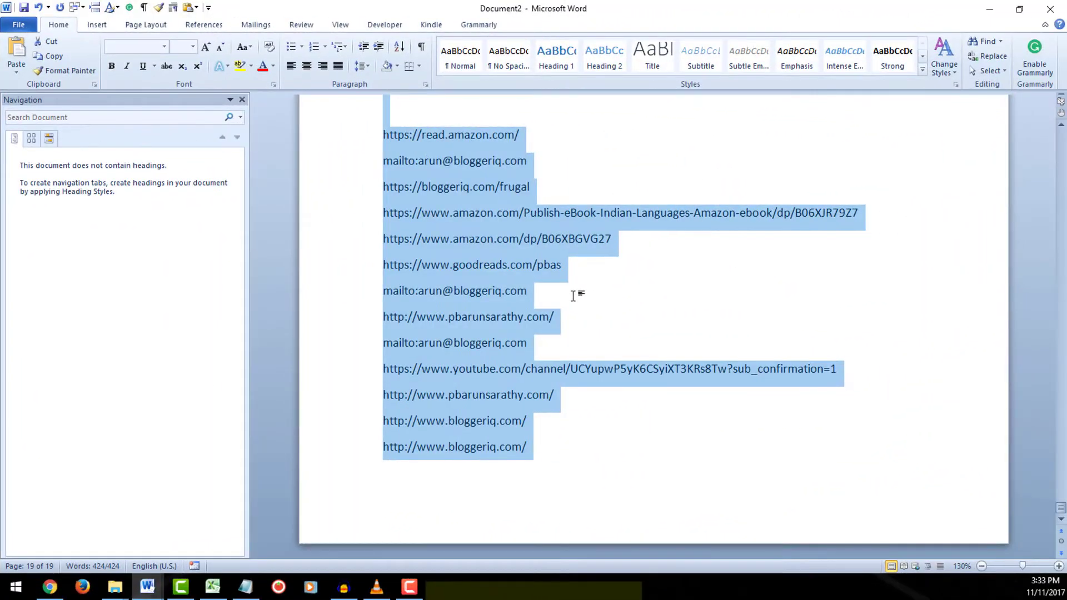
pyautogui.rightClick(488, 257)
pyautogui.click(519, 276)
pyautogui.click(212, 588)
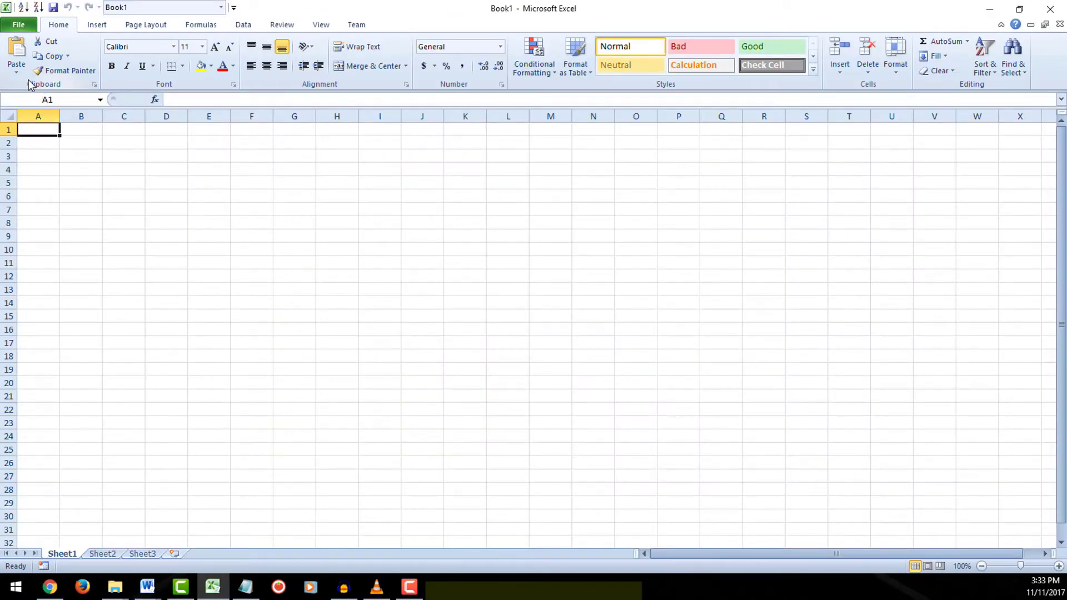
# Step: Paste the copied links into column A of Book1 and check an entry further down
pyautogui.click(18, 71)
pyautogui.click(32, 103)
pyautogui.click(255, 205)
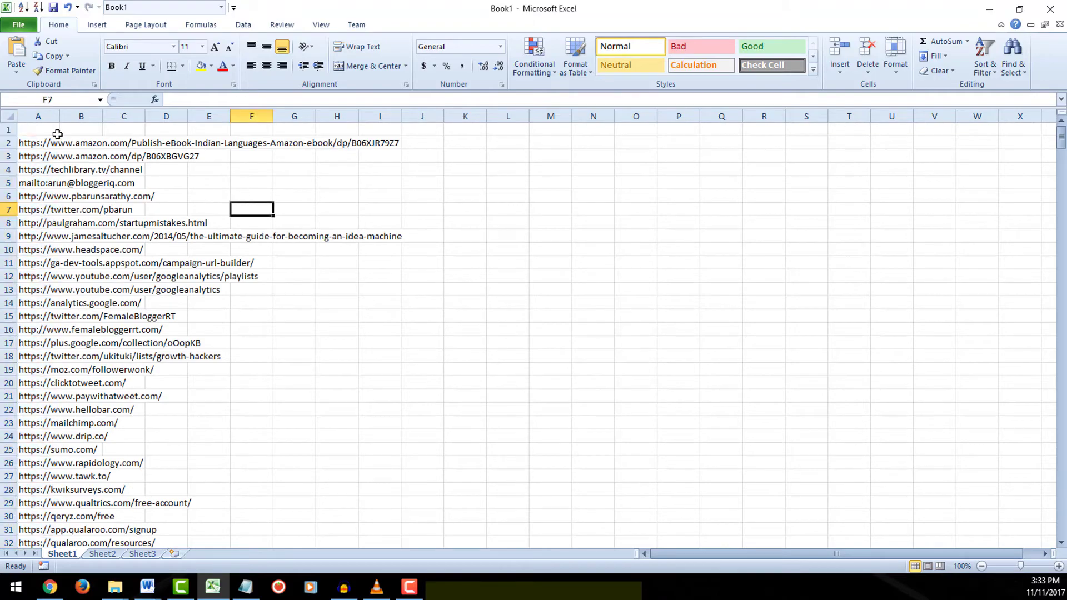
pyautogui.scroll(-7, 53, 210)
pyautogui.scroll(-13, 47, 236)
pyautogui.click(48, 236)
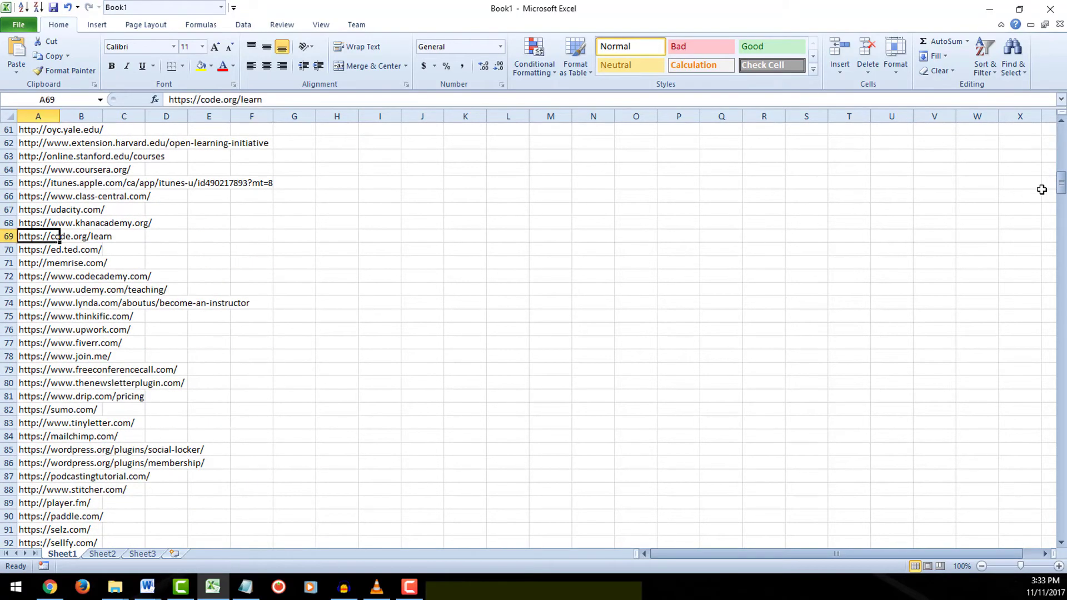
pyautogui.moveTo(1061, 196); pyautogui.dragTo(1066, 120)
# Step: Select column A and use Go To Special > Blanks to select its empty cells
pyautogui.click(44, 115)
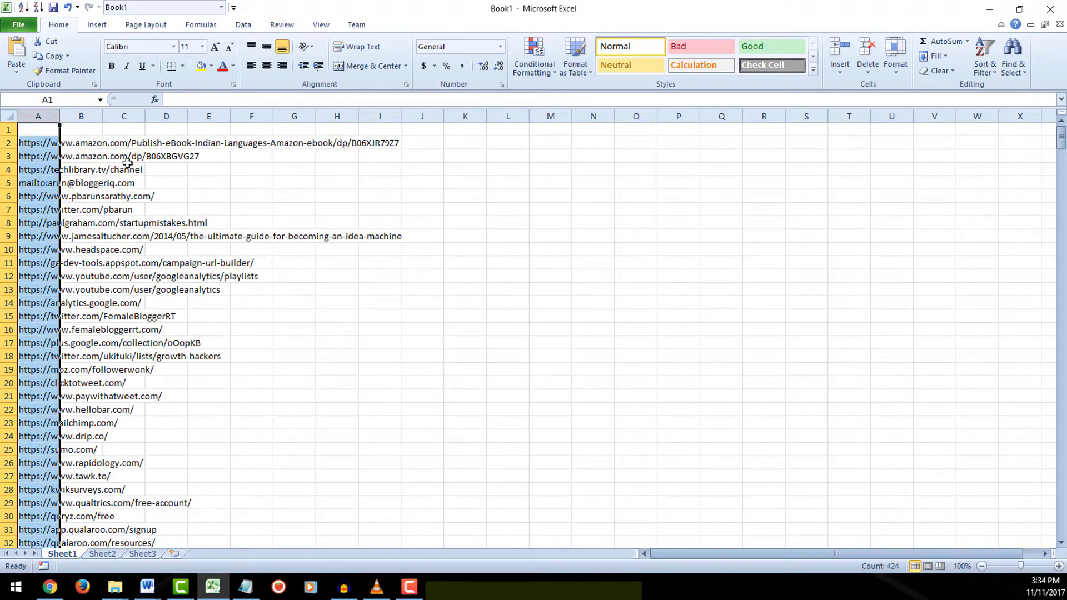
pyautogui.hotkey('ctrl', 'g')
pyautogui.click(225, 397)
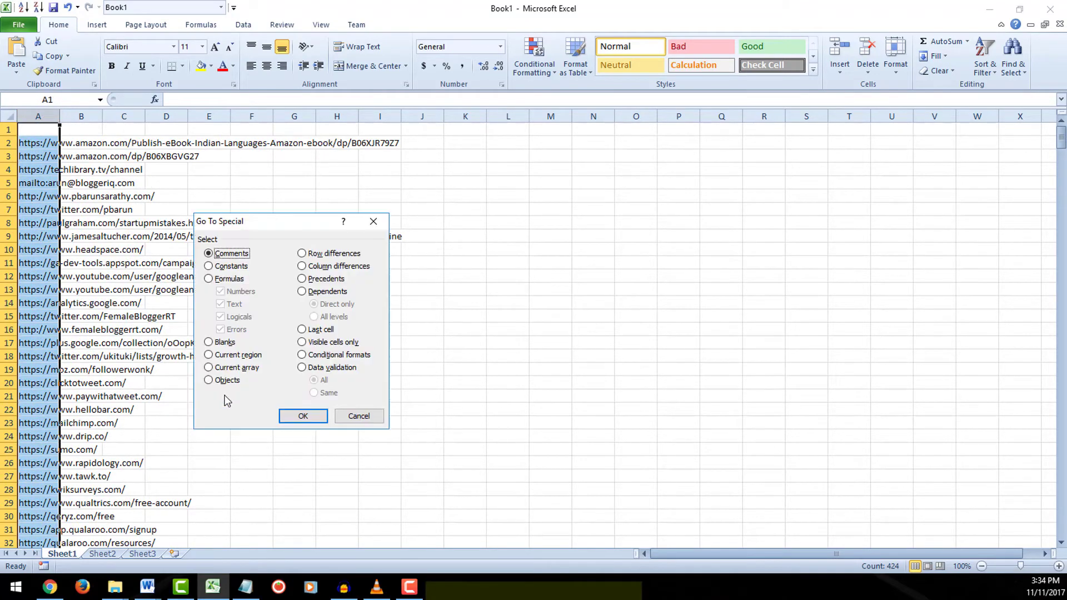
pyautogui.click(293, 418)
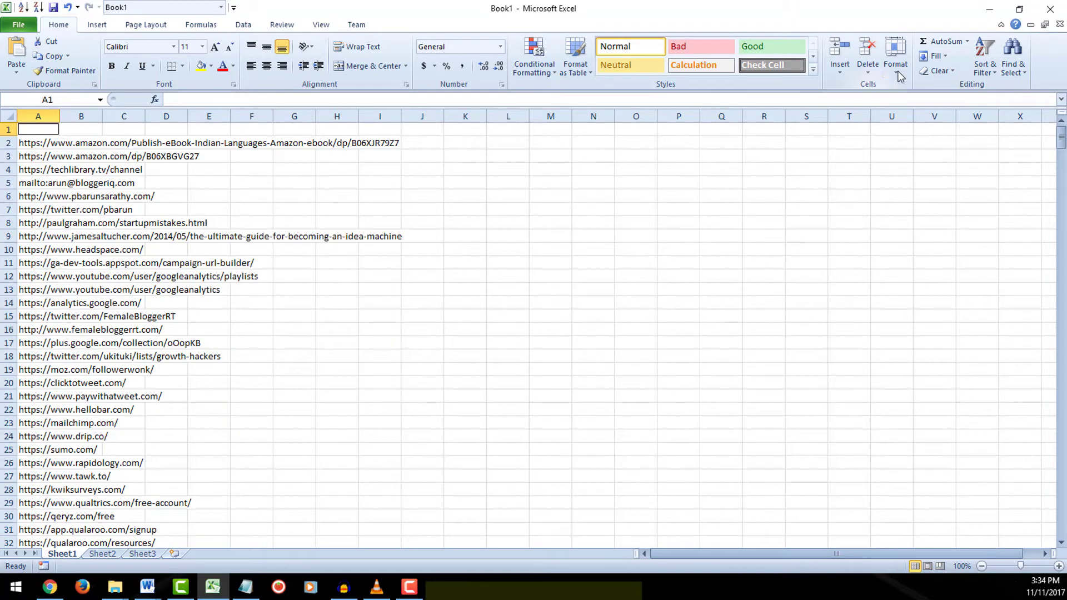
# Step: Delete the blank cell so the links shift up, and auto-fit column A's width
pyautogui.click(871, 45)
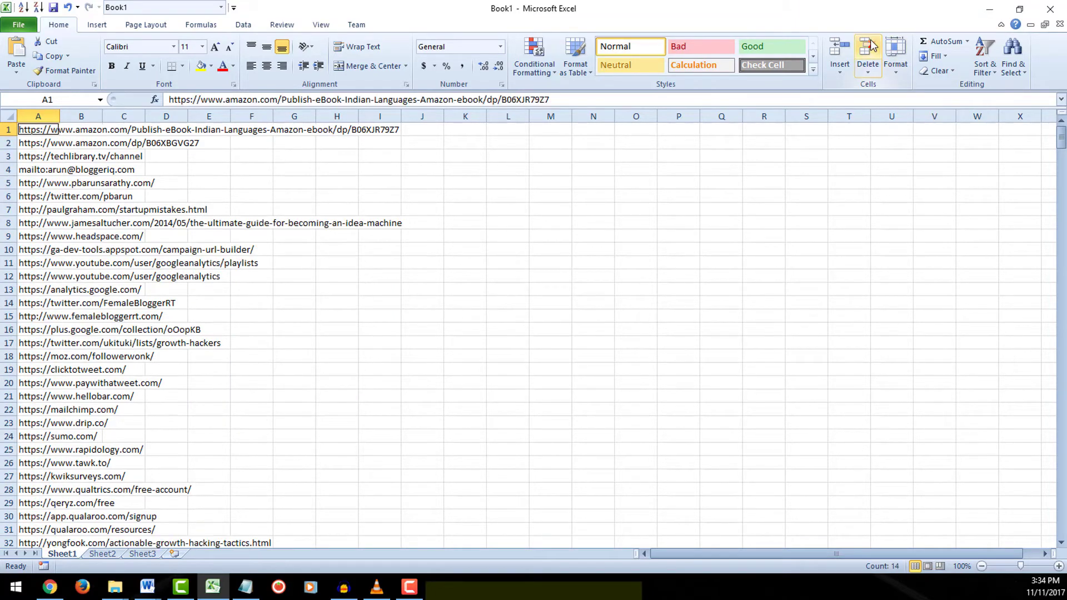
pyautogui.click(40, 117)
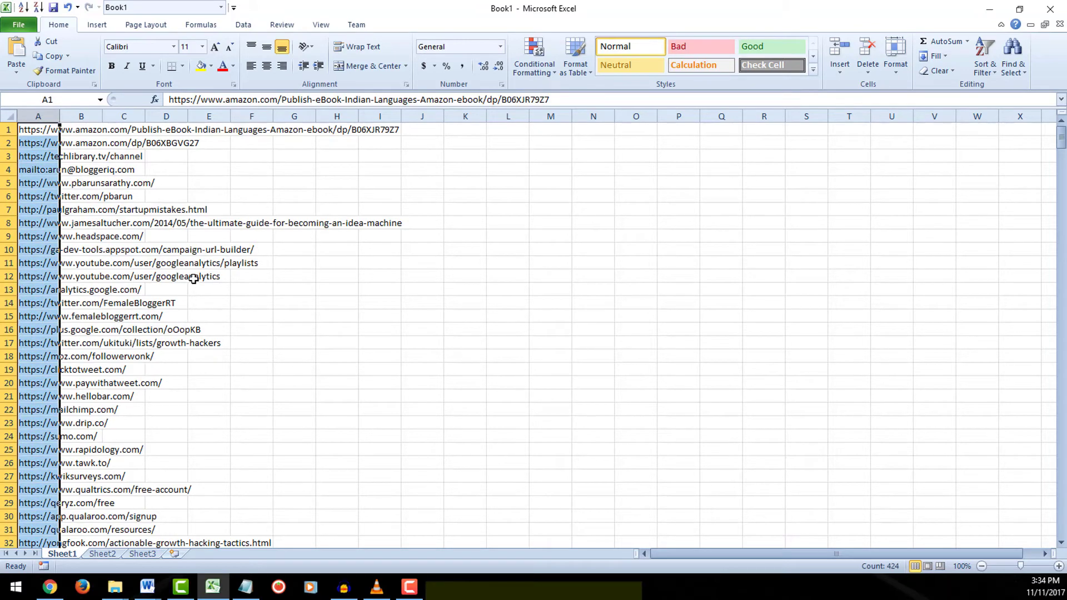
pyautogui.click(374, 173)
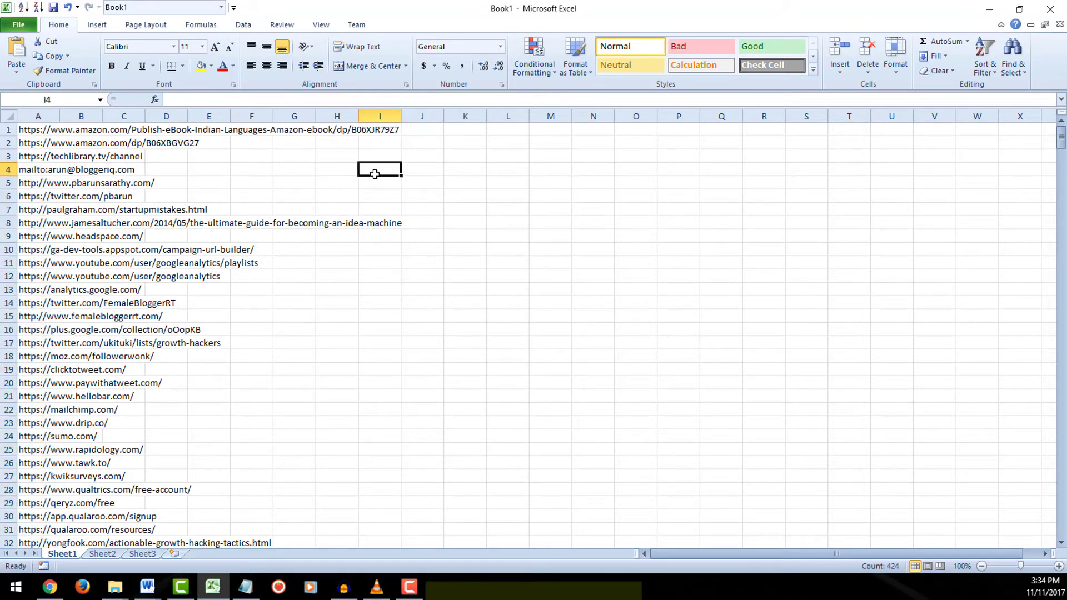
pyautogui.doubleClick(58, 117)
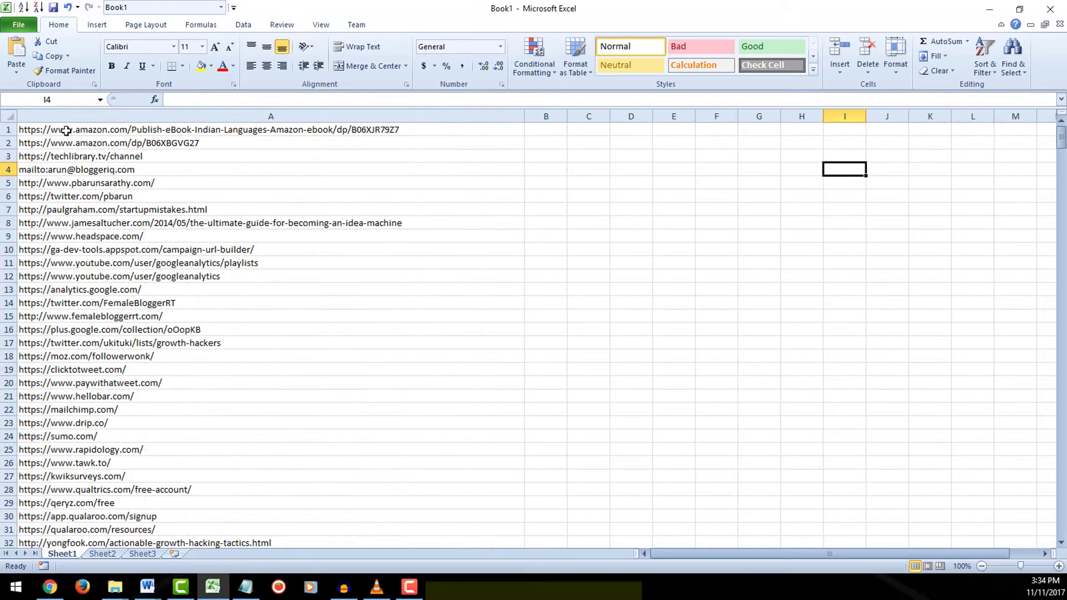
# Step: Run Data > Remove Duplicates on column A, leaving 371 unique URLs
pyautogui.click(245, 117)
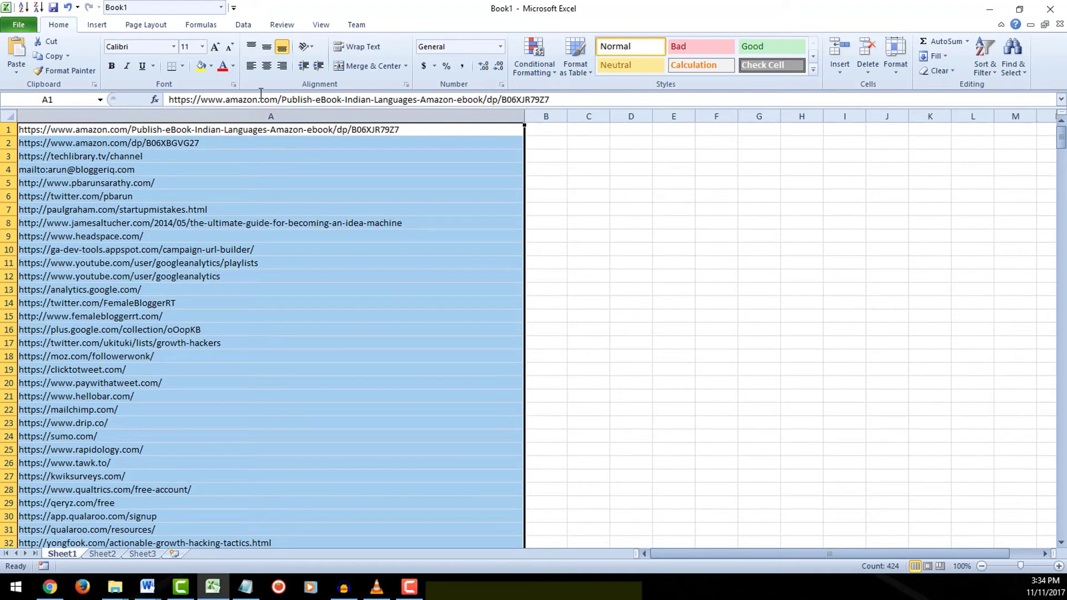
pyautogui.click(242, 25)
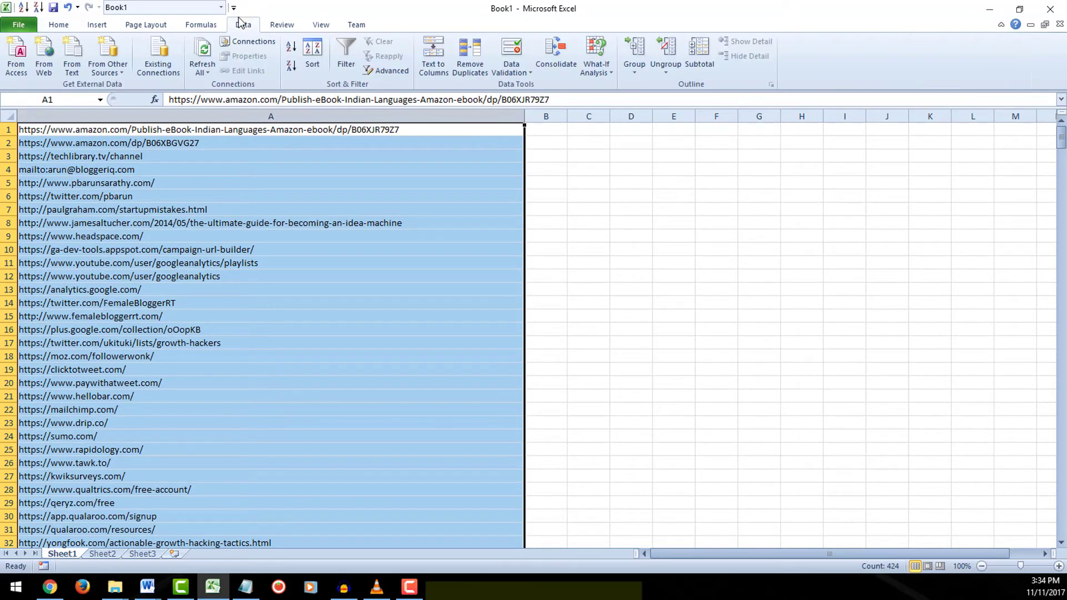
pyautogui.click(470, 60)
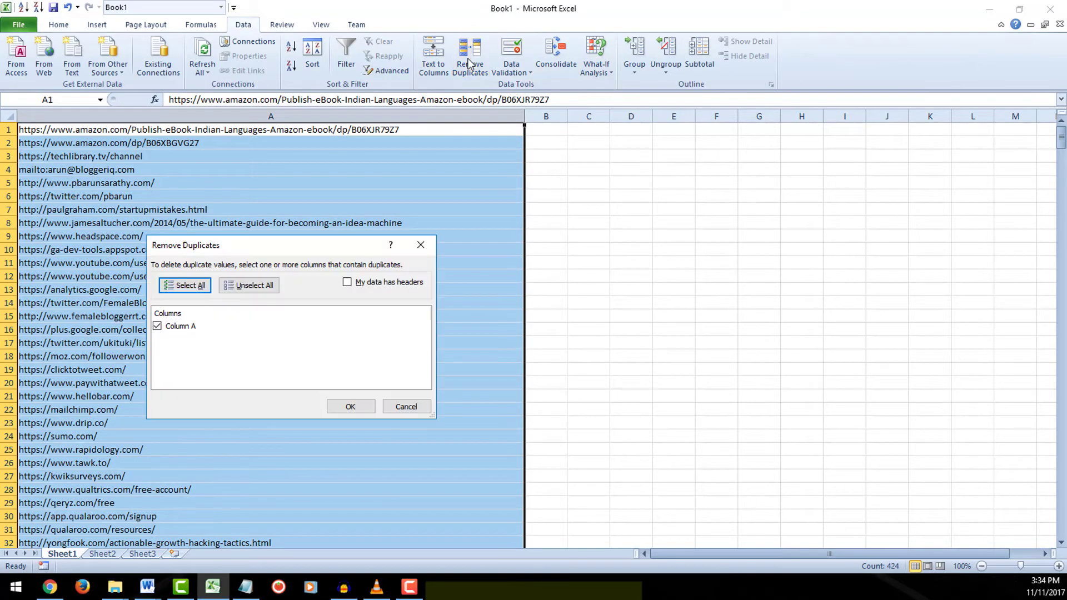
pyautogui.click(350, 406)
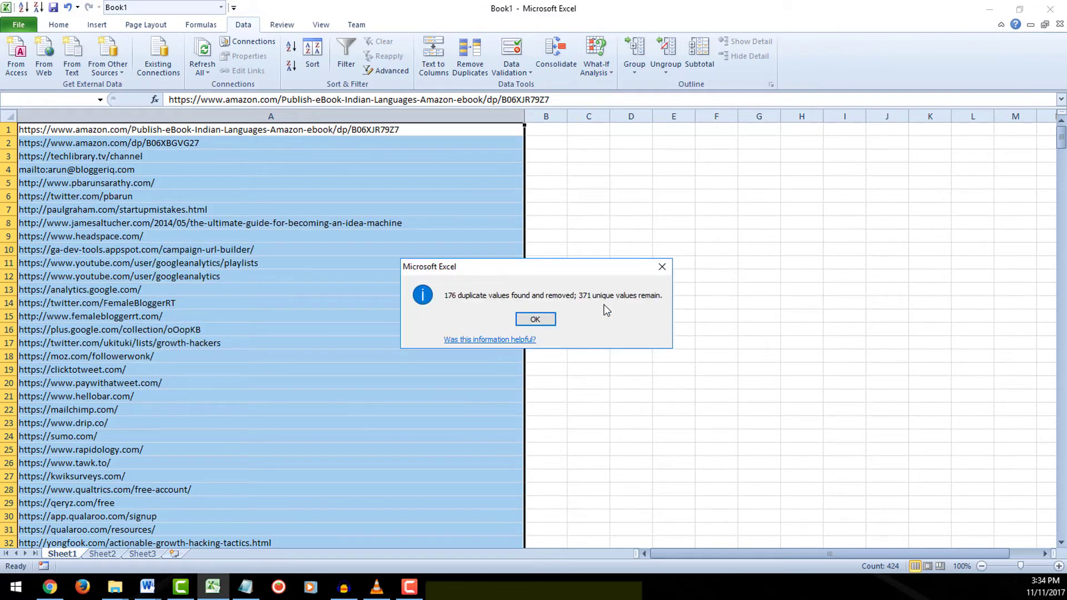
pyautogui.click(546, 318)
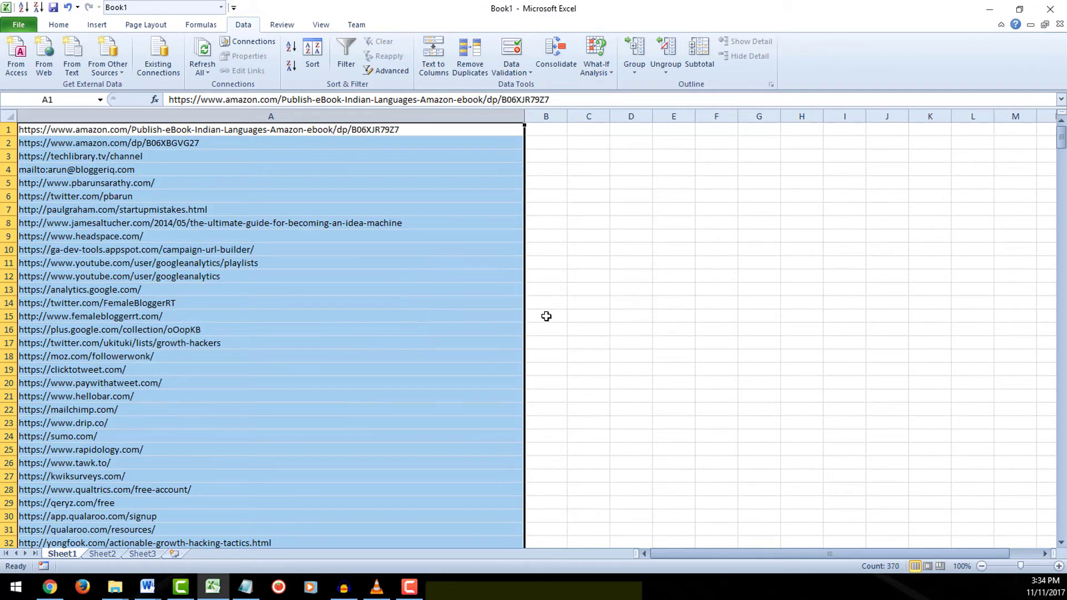
pyautogui.click(192, 172)
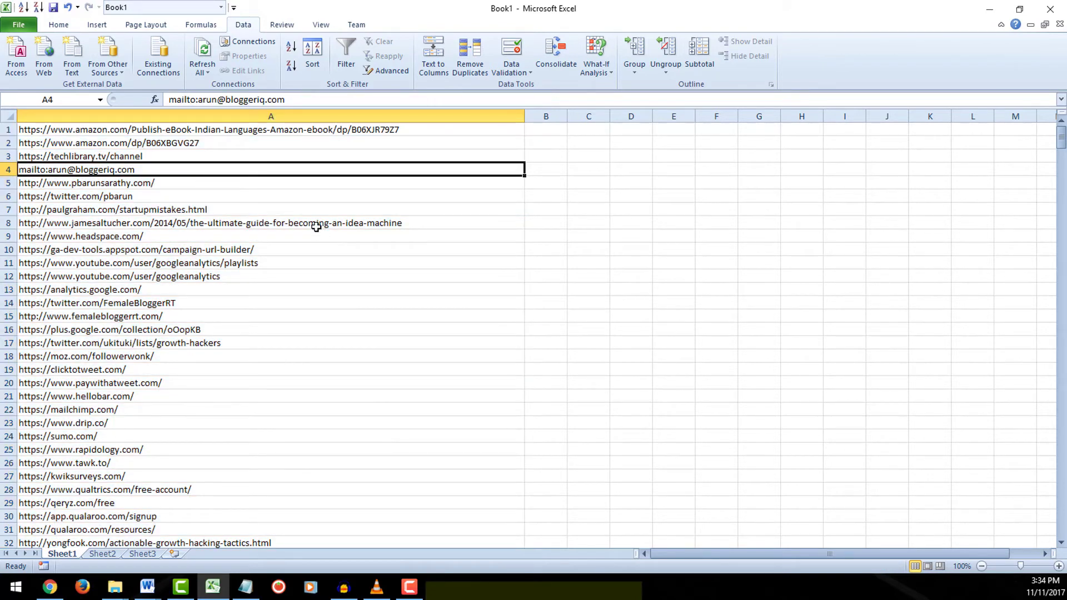
# Step: Enter =HYPERLINK(A1) in B1, fill it down beside every link, and copy column B
pyautogui.click(550, 129)
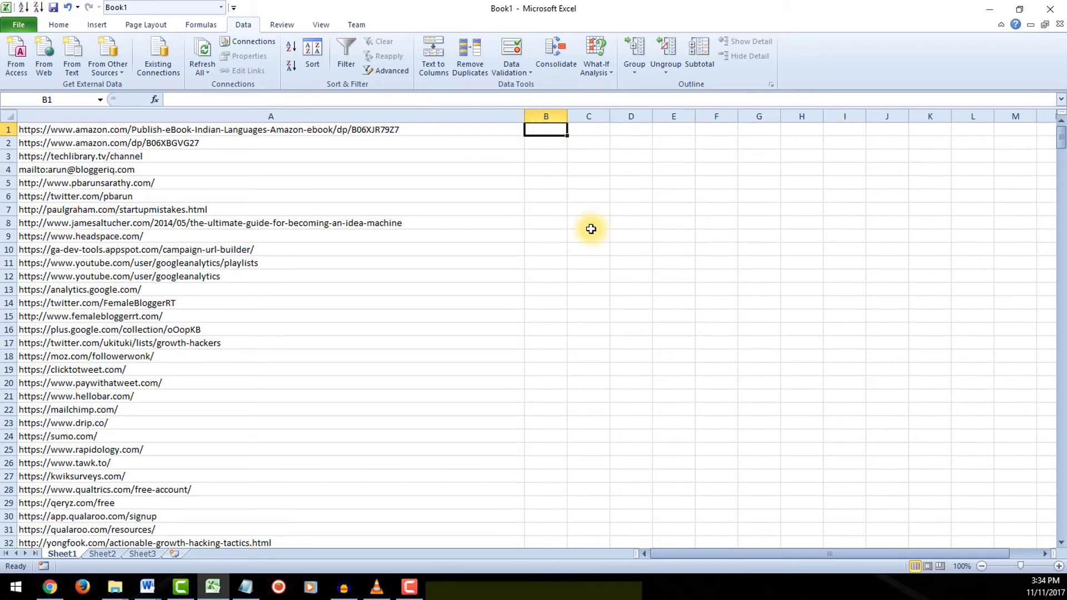
pyautogui.write('=Hyp')
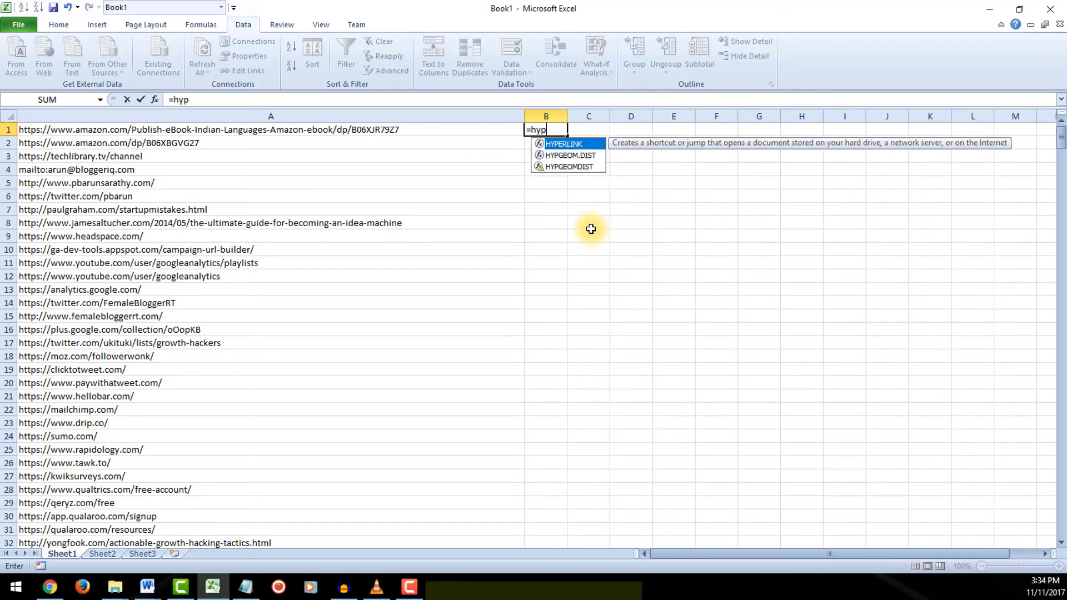
pyautogui.write('er')
pyautogui.press('Tab')
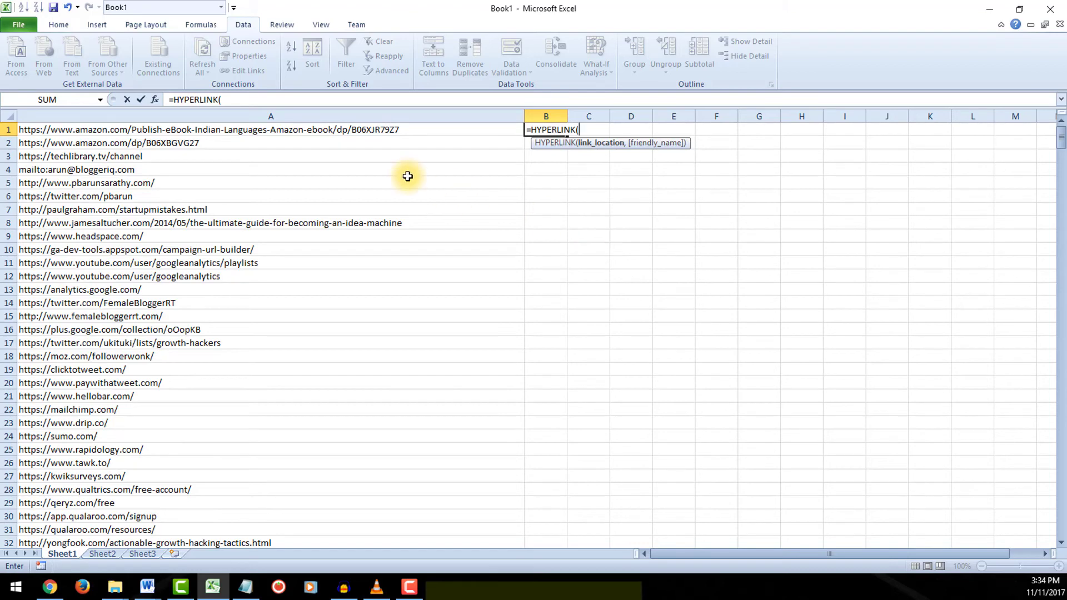
pyautogui.click(397, 129)
pyautogui.press('Return')
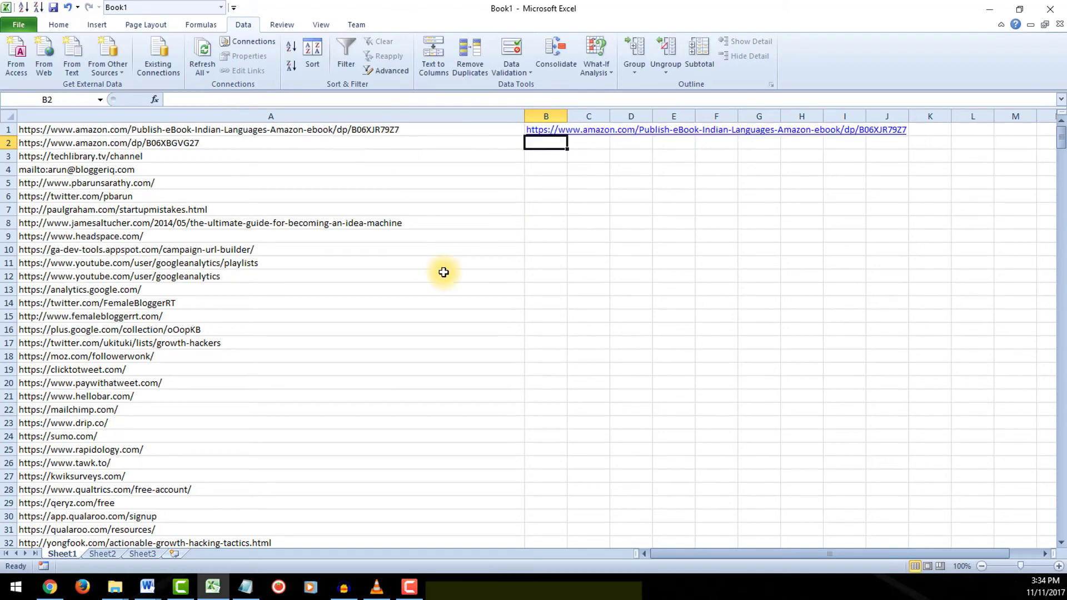
pyautogui.click(553, 134)
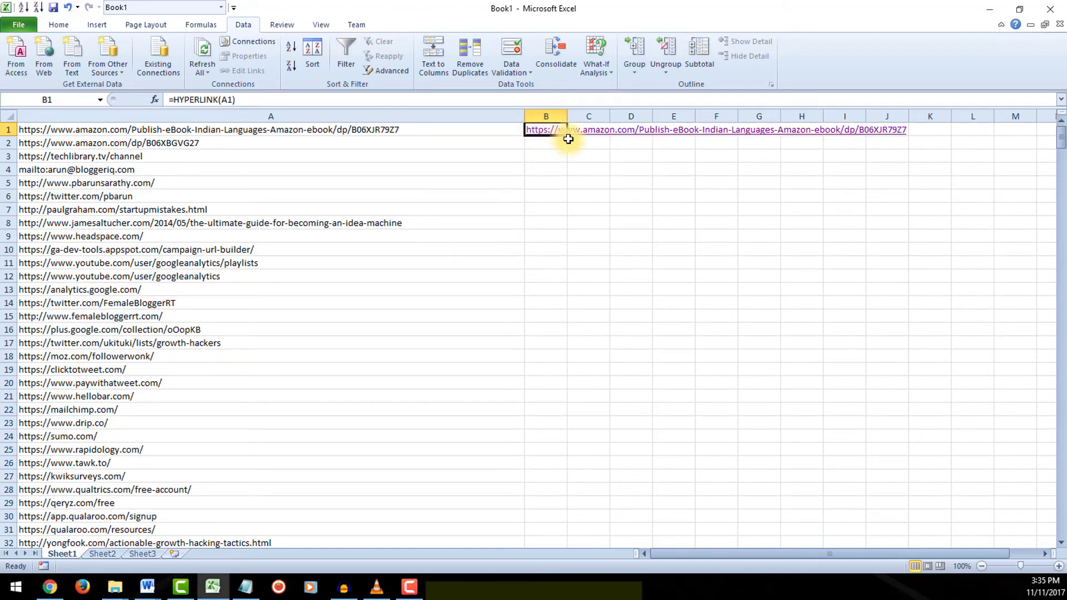
pyautogui.doubleClick(567, 137)
pyautogui.scroll(-7, 556, 302)
pyautogui.scroll(-6, 559, 302)
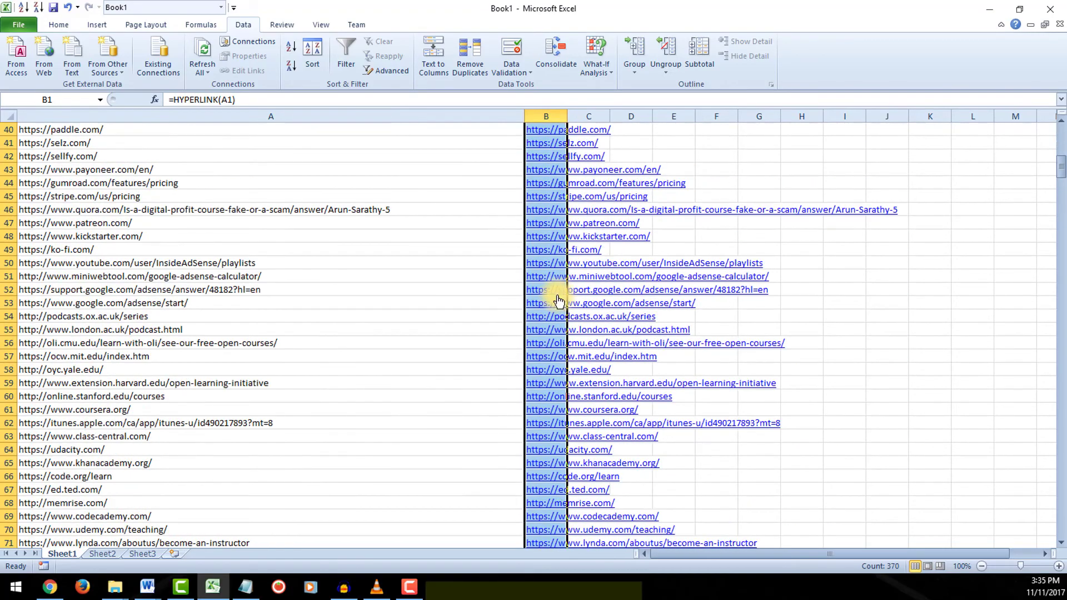
pyautogui.scroll(-11, 559, 302)
pyautogui.scroll(-11, 557, 300)
pyautogui.scroll(-10, 556, 298)
pyautogui.scroll(-8, 555, 295)
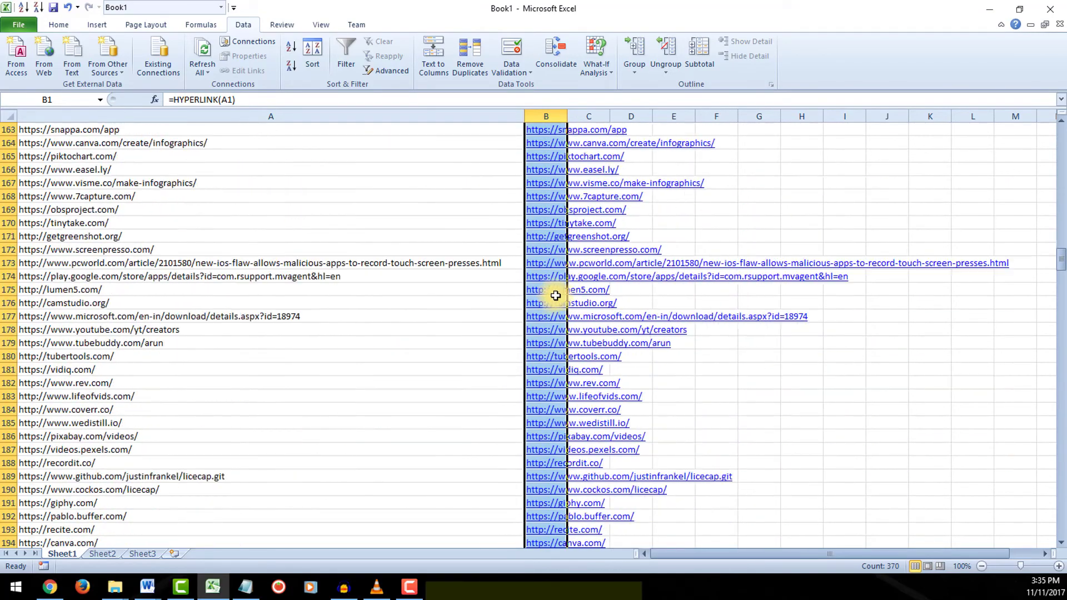
pyautogui.scroll(20, 555, 296)
pyautogui.hotkey('ctrl', 'c')
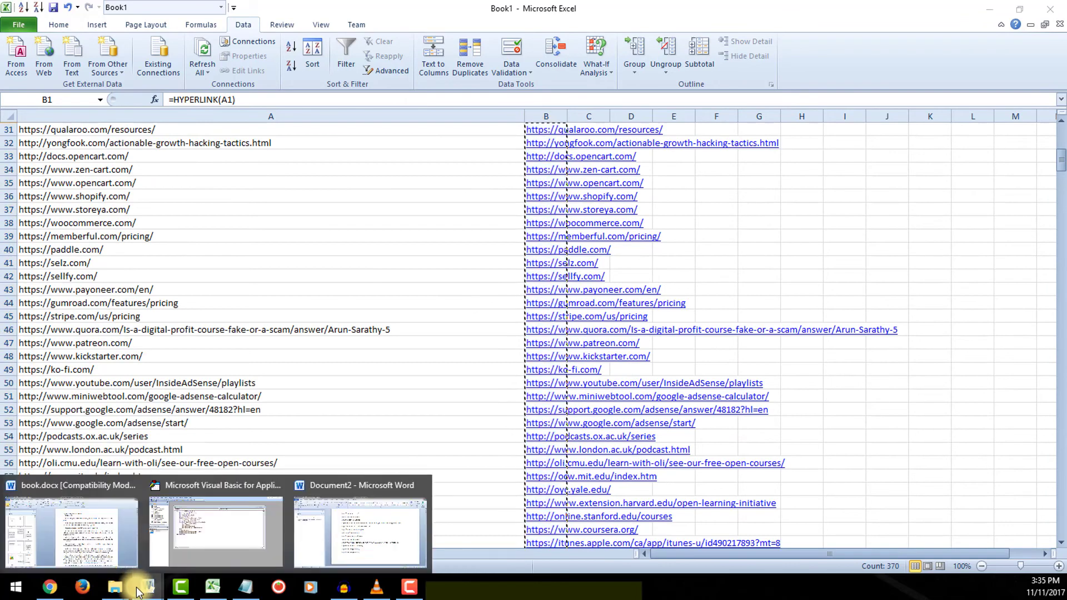
# Step: Paste the copied clickable hyperlinks over Document2's old link list
pyautogui.click(390, 521)
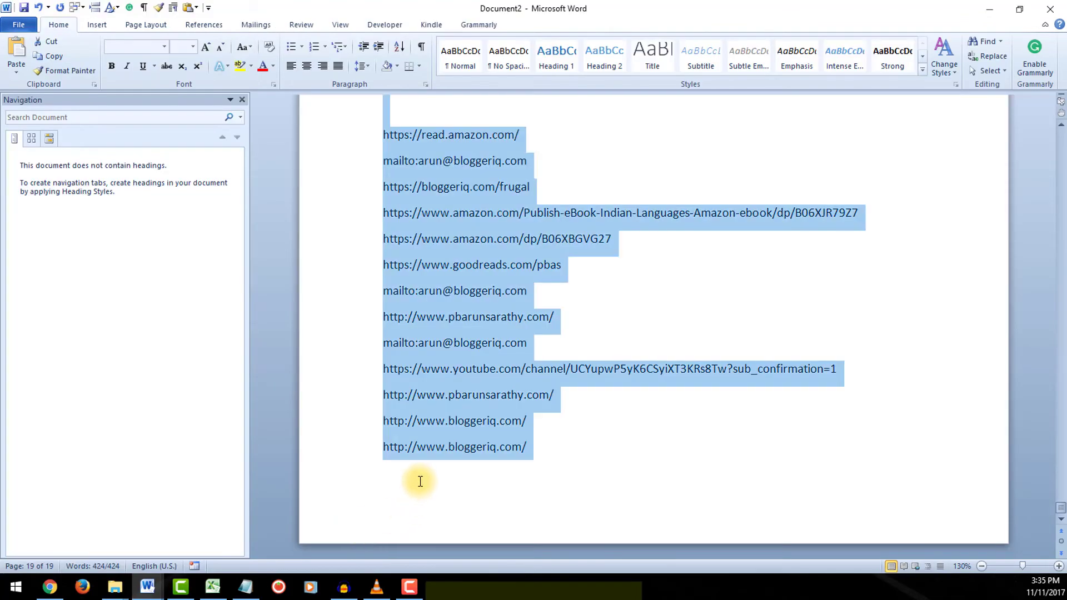
pyautogui.click(16, 70)
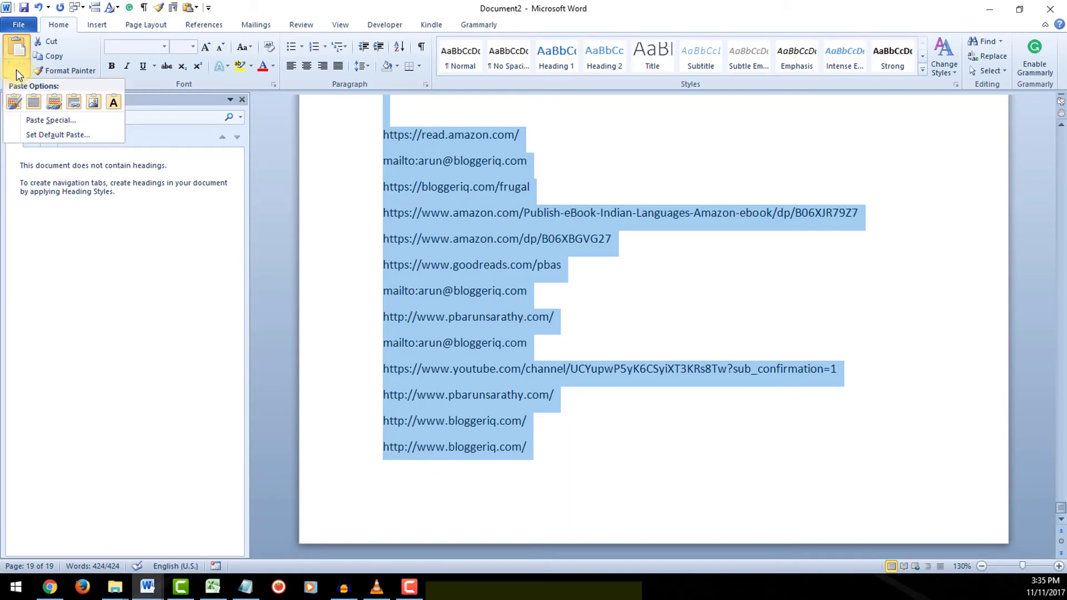
pyautogui.click(57, 98)
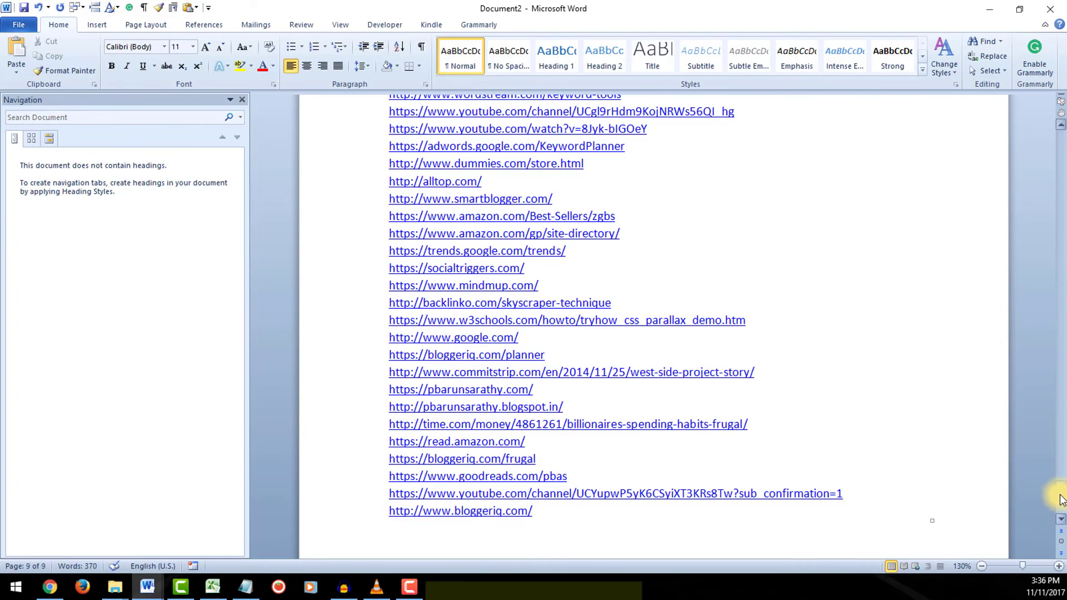
pyautogui.moveTo(1061, 498)
pyautogui.mouseDown()
pyautogui.moveTo(1059, 508)
pyautogui.moveTo(1007, 112)
pyautogui.mouseUp()
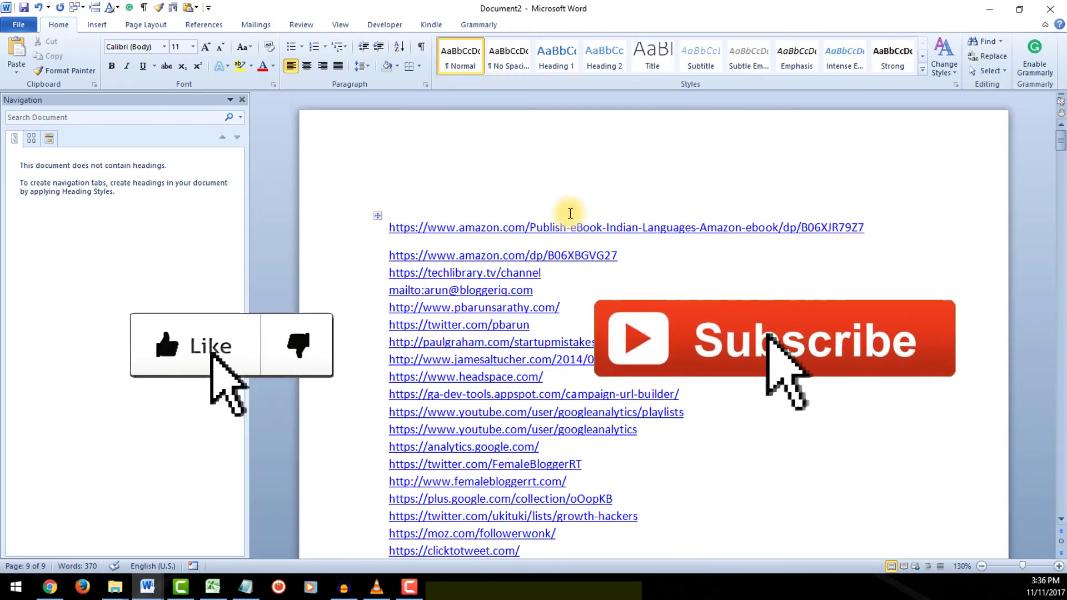
pyautogui.hotkey('ctrl', 'a')
pyautogui.scroll(-3, 587, 321)
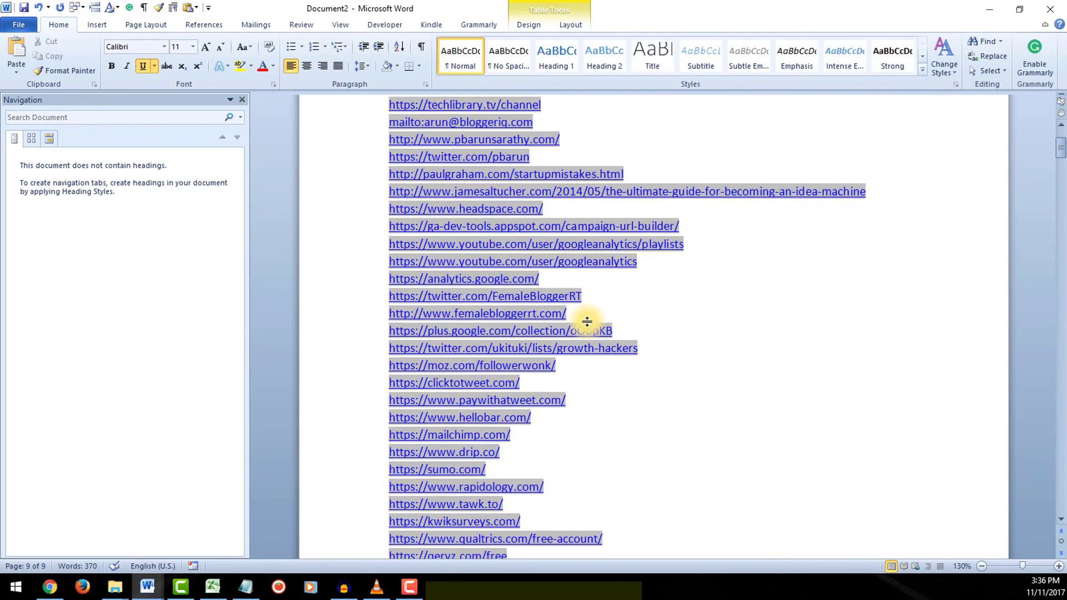